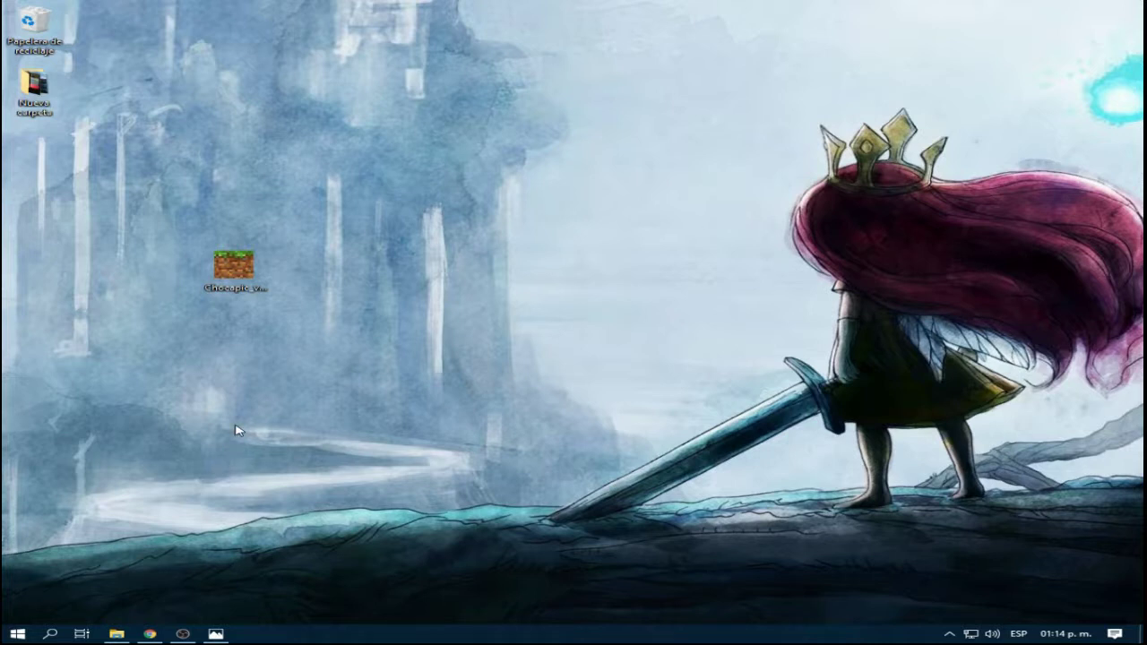
# Step: Switch to Chrome and look through the Chocapic Shaders v1.0.0 for Minecraft PE (Win10) page, including its screenshots and install instructions
pyautogui.click(257, 295)
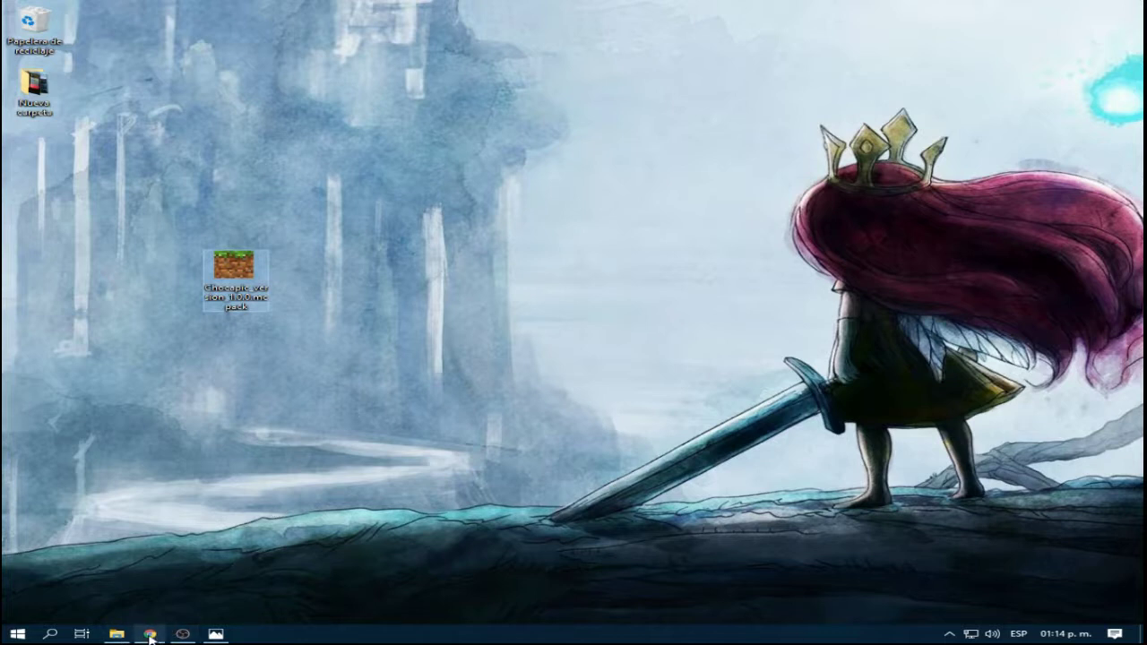
pyautogui.moveTo(149, 635)
pyautogui.click(150, 633)
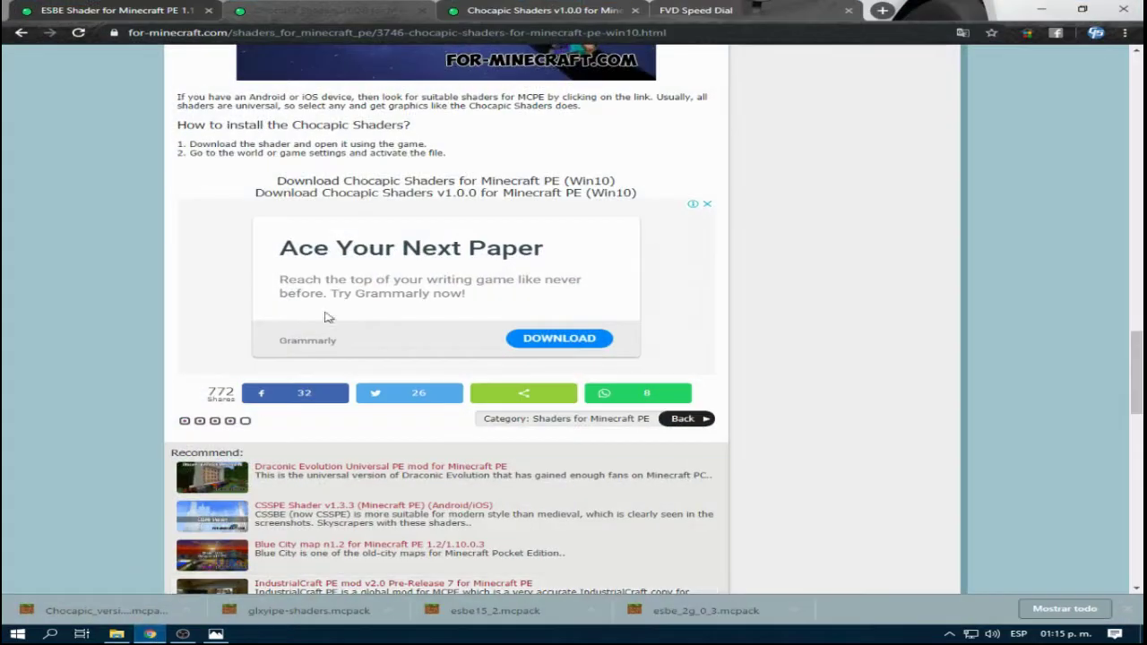
pyautogui.scroll(3, 896, 208)
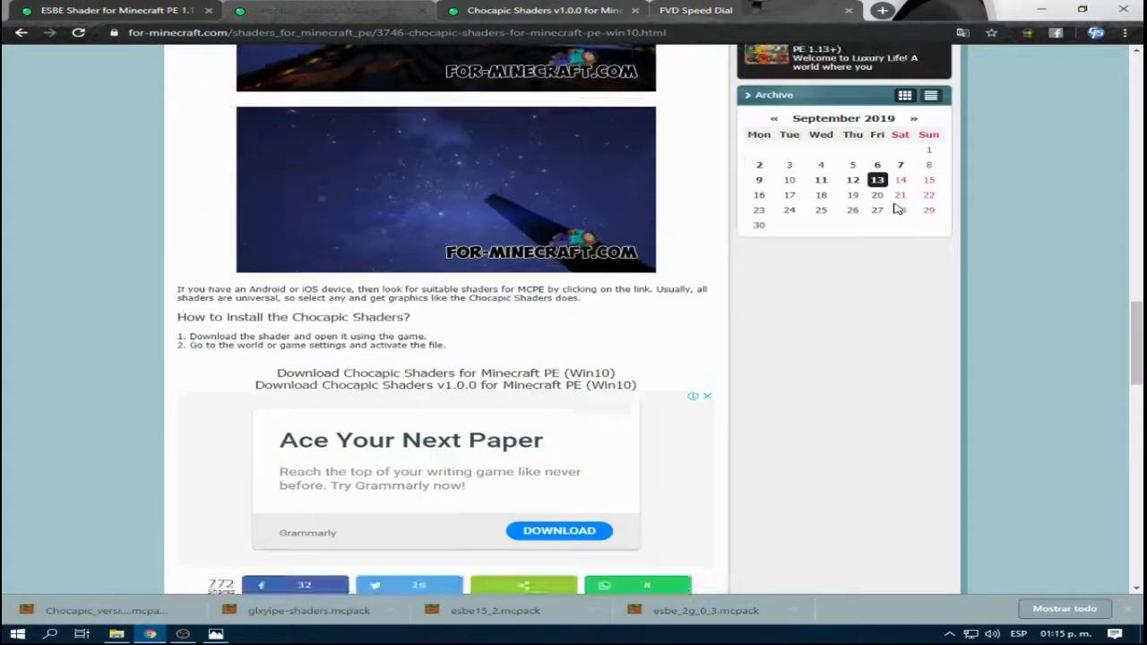
pyautogui.scroll(-2, 897, 208)
pyautogui.scroll(4, 896, 208)
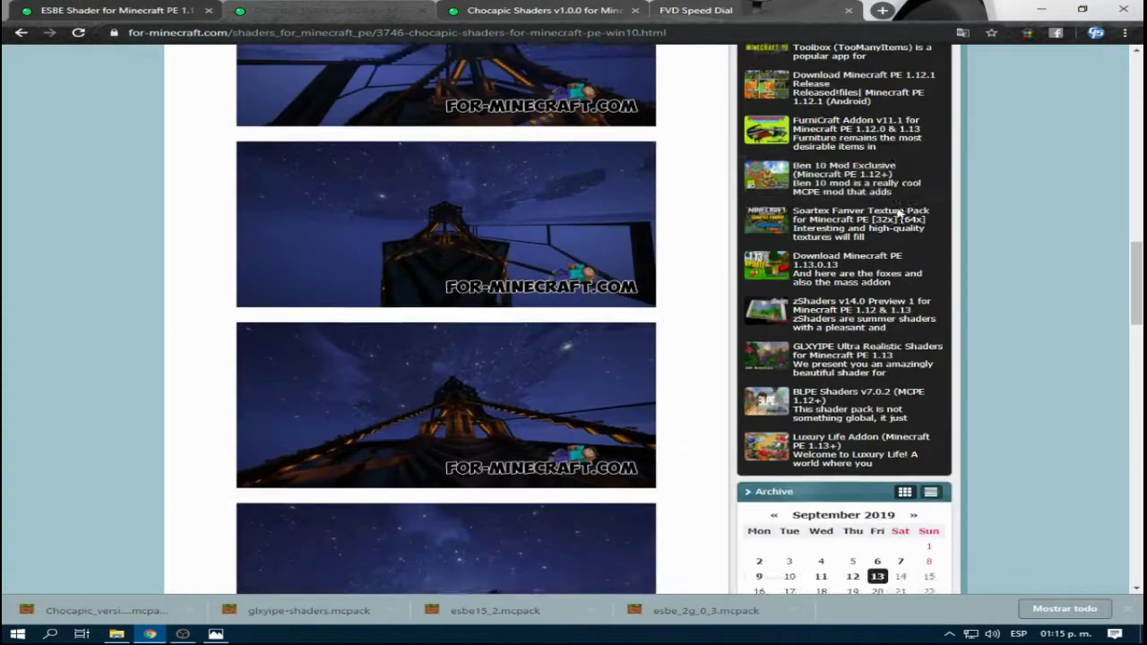
pyautogui.scroll(10, 1066, 209)
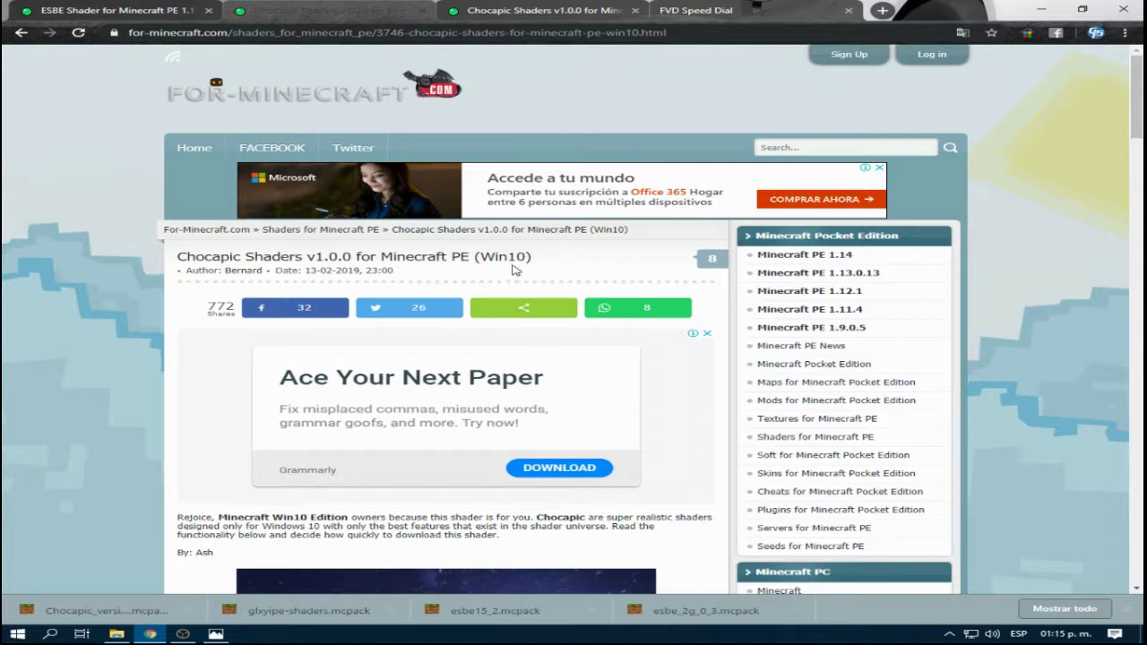
pyautogui.scroll(-6, 515, 269)
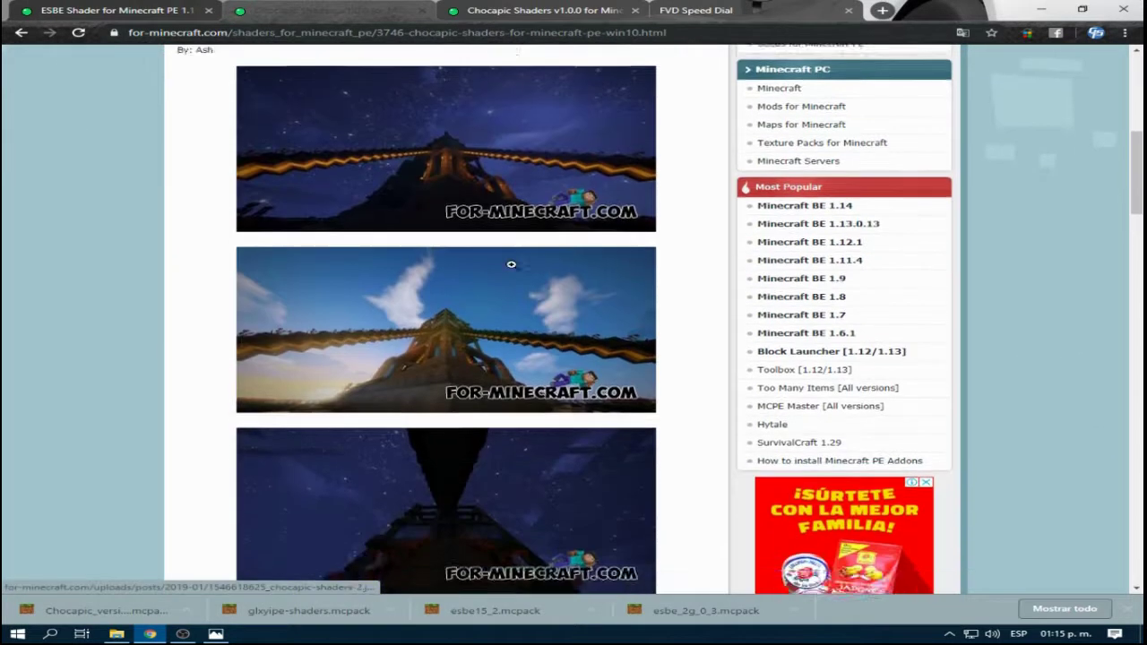
pyautogui.scroll(5, 529, 264)
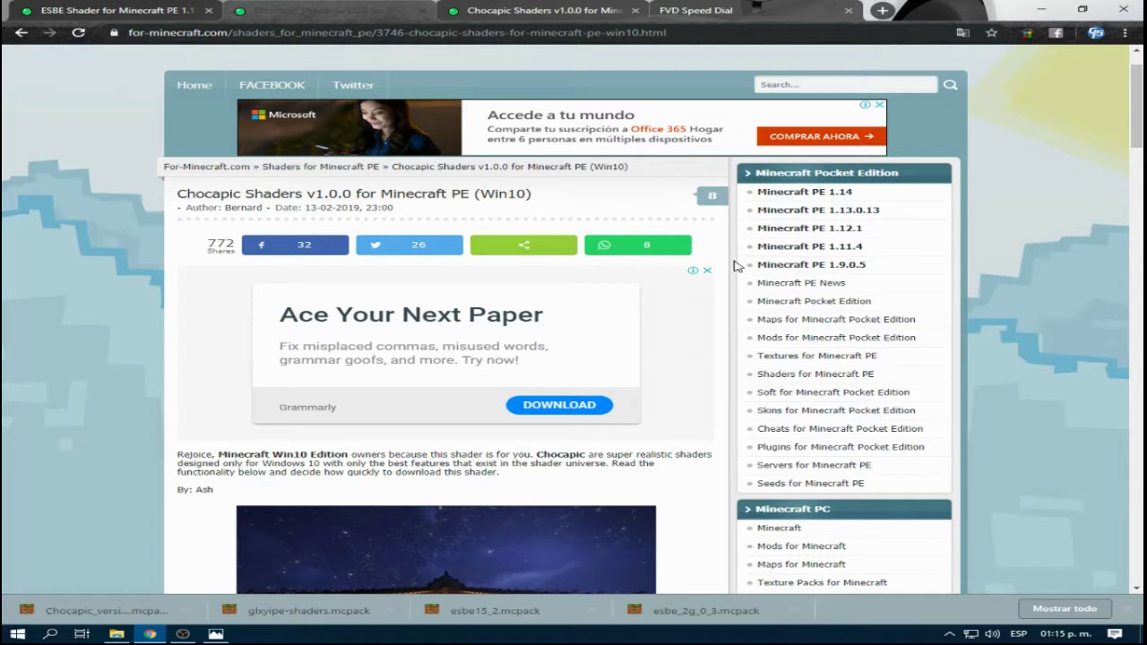
# Step: View the ESBE Shader page, return to the Chocapic Shaders page and locate its download links
pyautogui.click(117, 11)
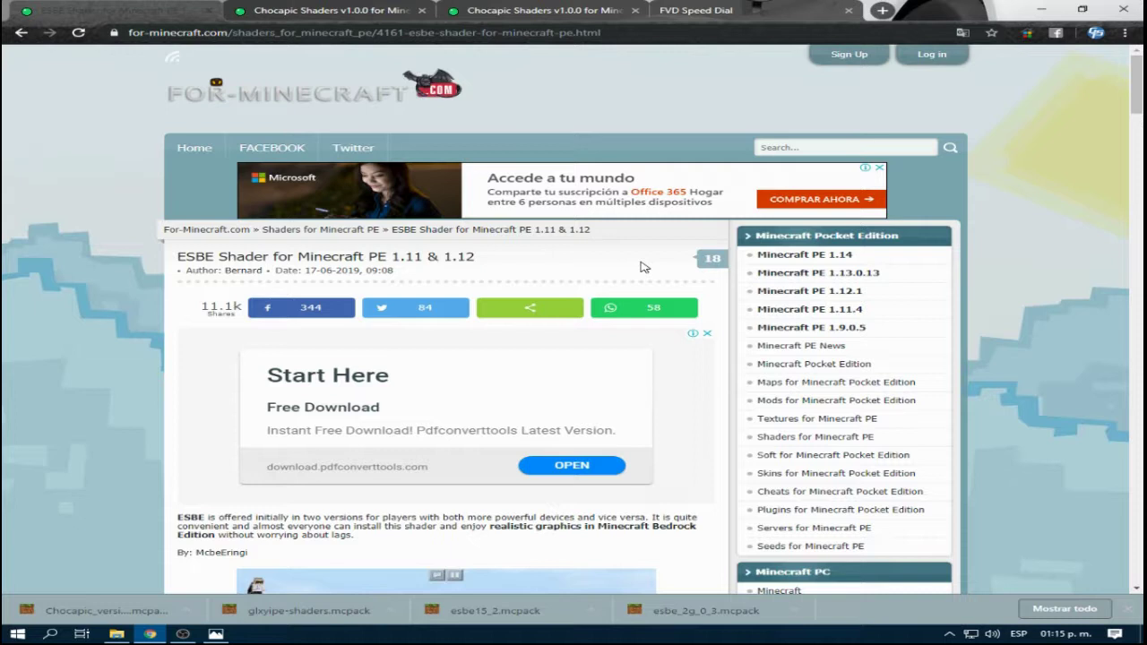
pyautogui.click(333, 9)
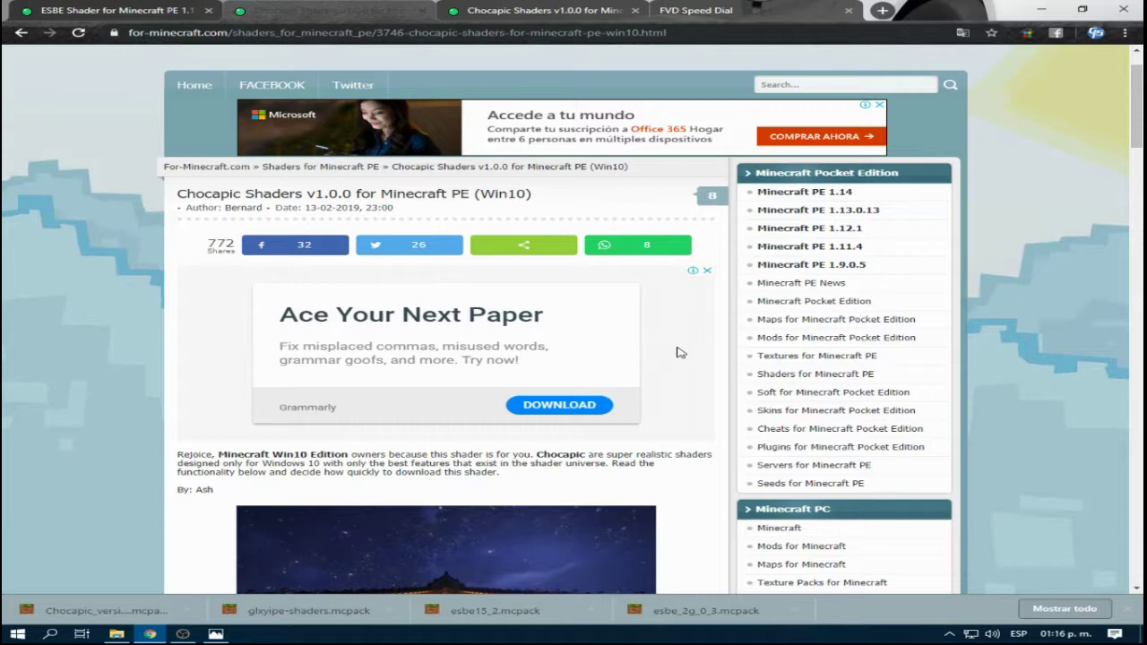
pyautogui.scroll(-5, 658, 353)
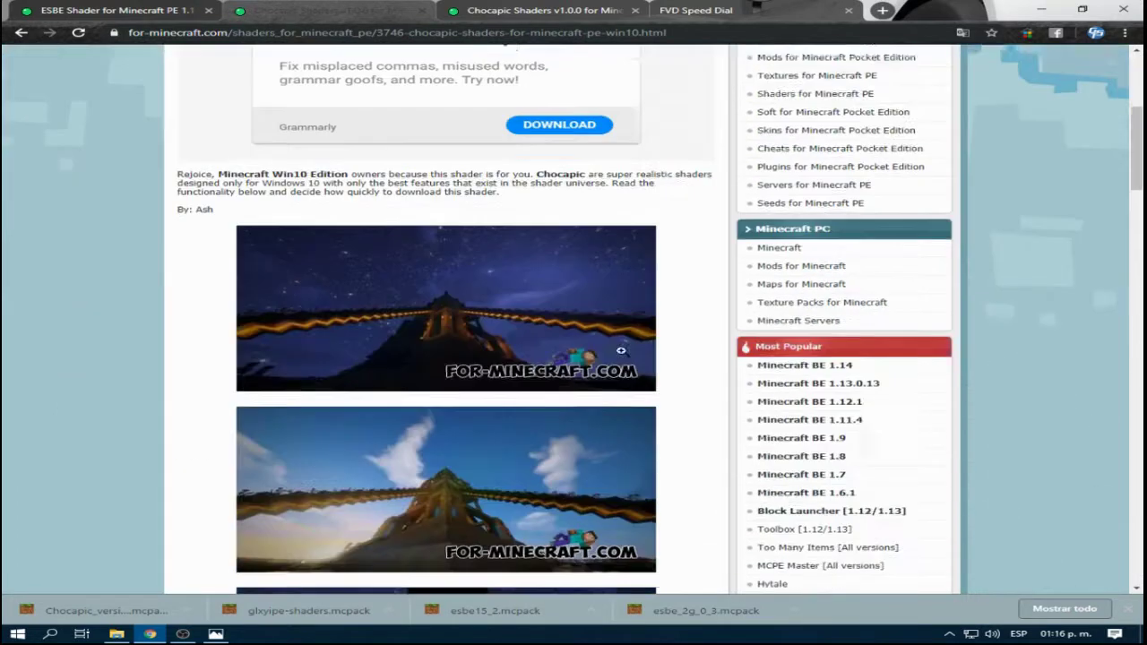
pyautogui.scroll(-8, 459, 320)
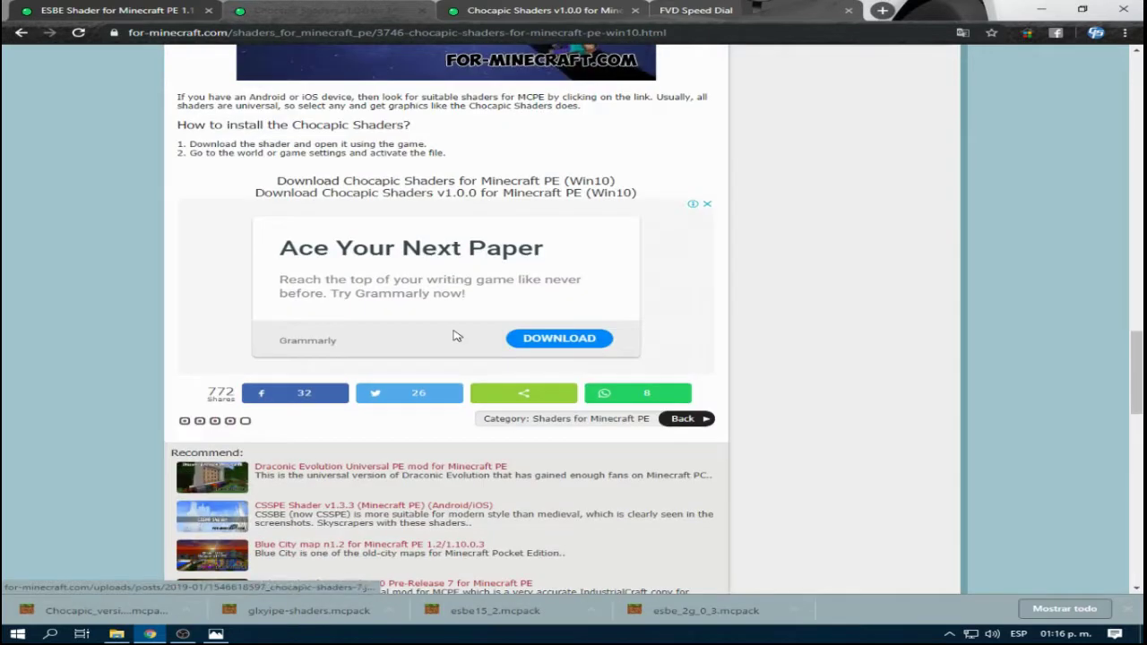
pyautogui.scroll(3, 465, 312)
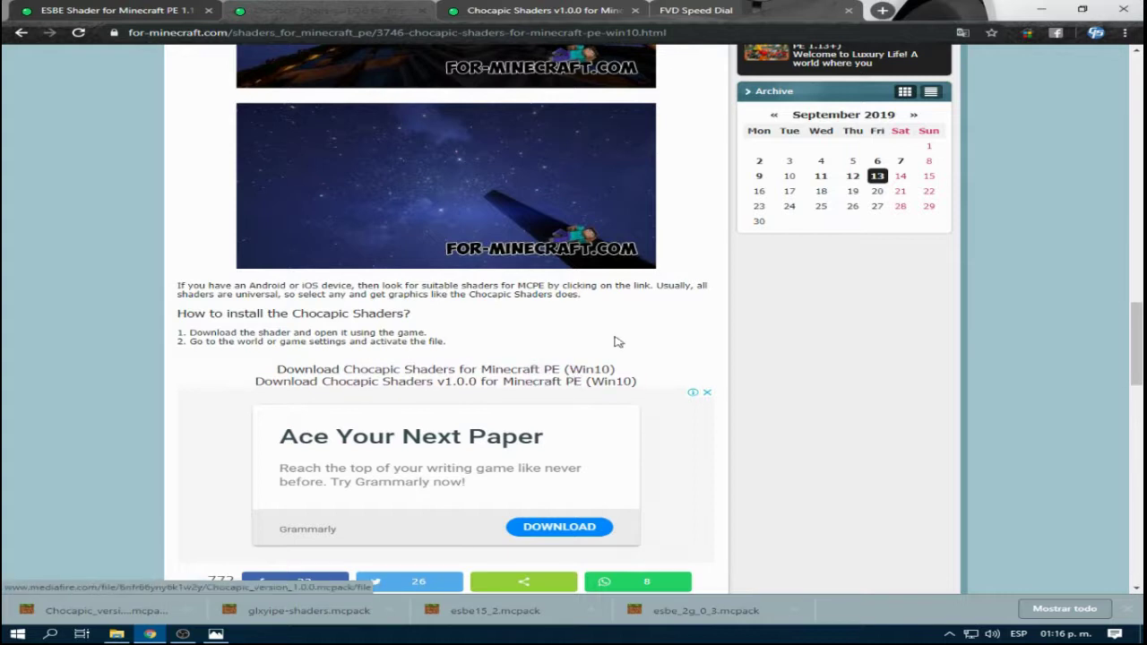
# Step: Rename the Chocapic_version_1.0.0.mcpack file on the desktop to Chocapic_version_1.0.0.zip, accepting the extension change
pyautogui.click(1041, 9)
pyautogui.moveTo(234, 266); pyautogui.dragTo(166, 265)
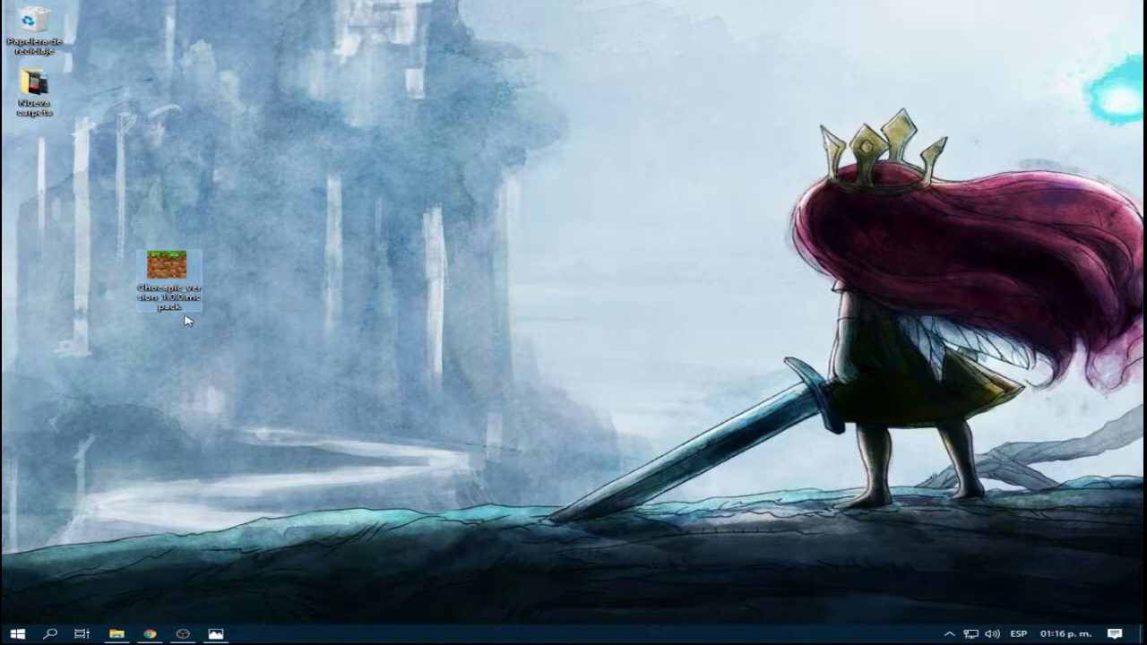
pyautogui.press('F2')
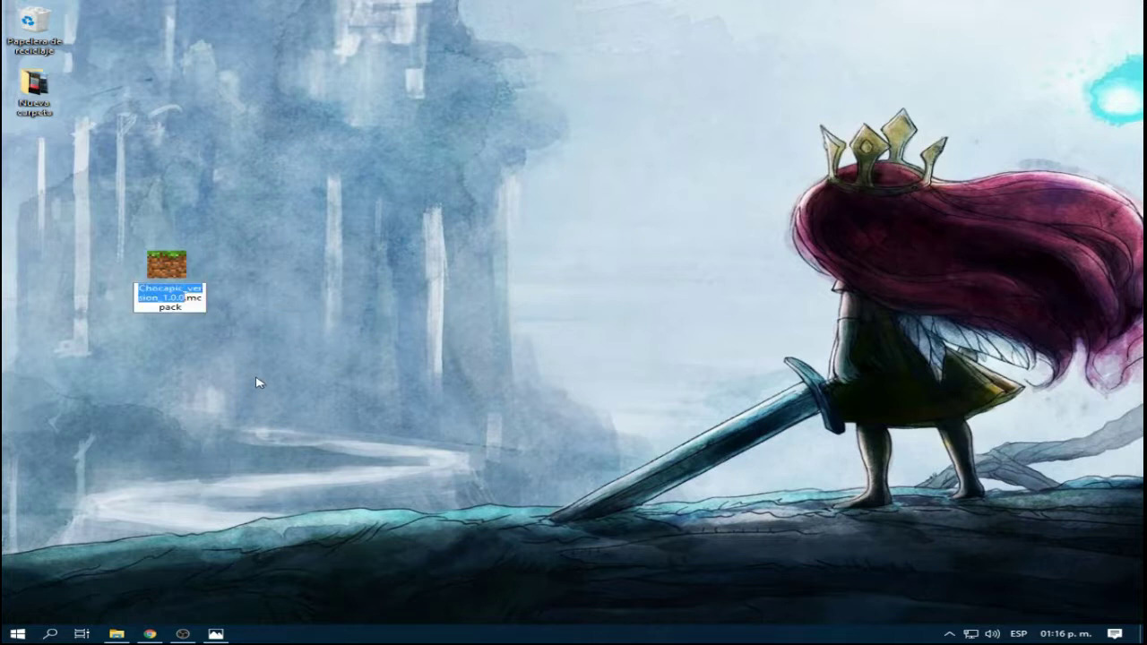
pyautogui.press('End')
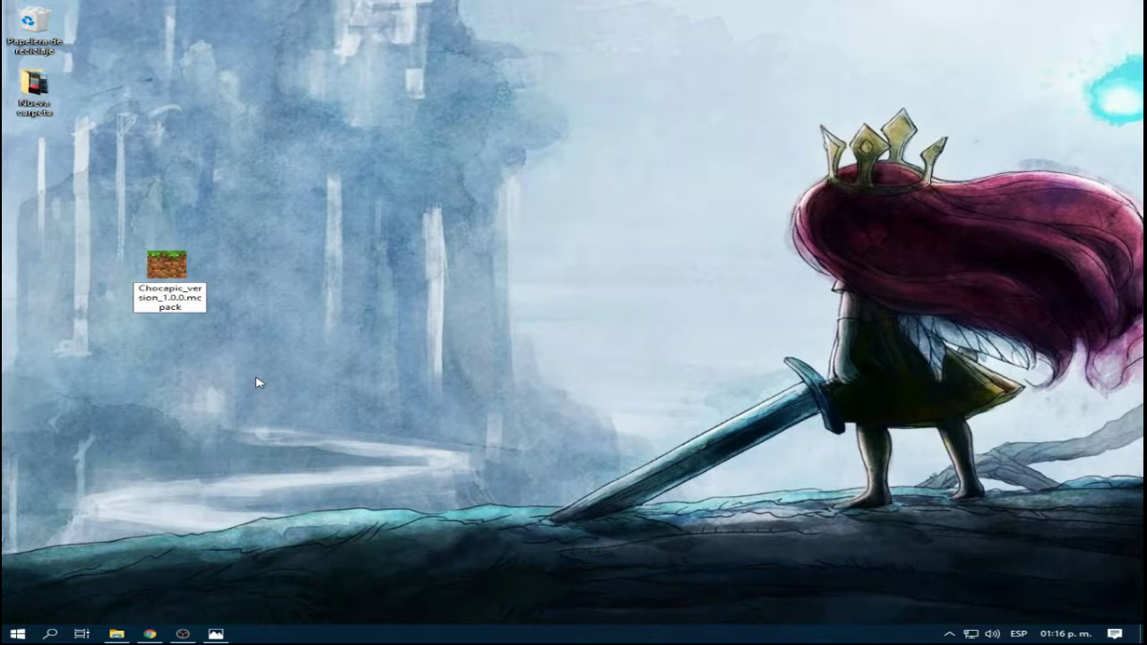
pyautogui.press('BackSpace')
pyautogui.press('BackSpace')
pyautogui.press('BackSpace')
pyautogui.press('BackSpace')
pyautogui.press('BackSpace')
pyautogui.press('BackSpace')
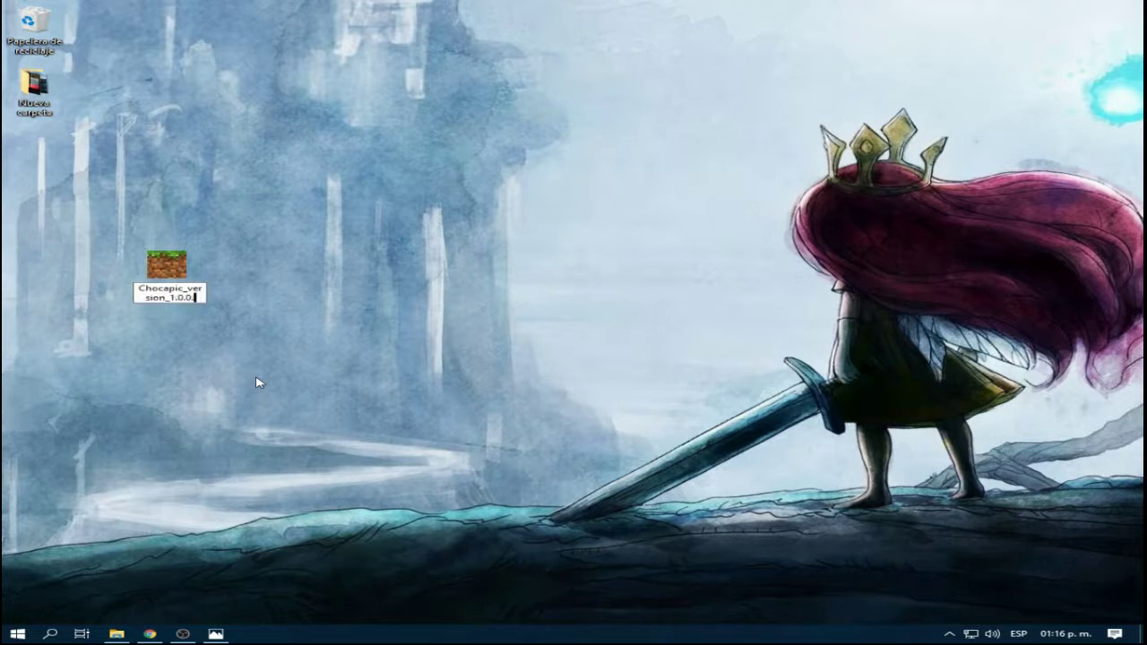
pyautogui.write('zip')
pyautogui.click(257, 382)
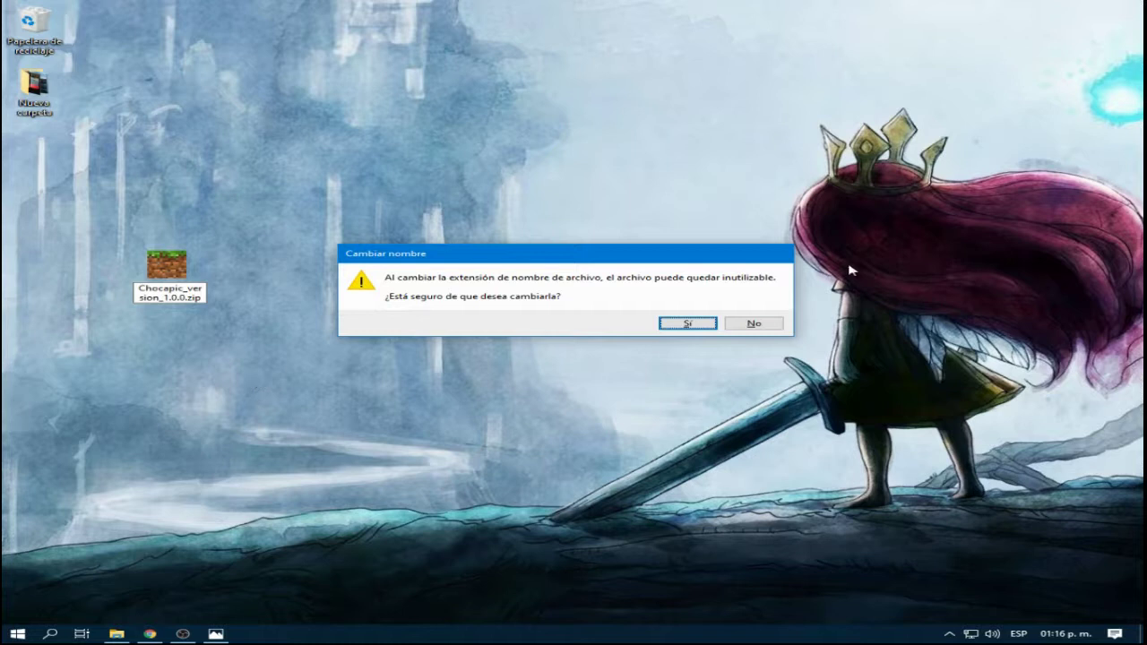
pyautogui.click(683, 323)
# Step: Open Chocapic_version_1.0.0.zip from the desktop in WinRAR and place its window so the archive's icon stays uncovered
pyautogui.moveTo(172, 269); pyautogui.dragTo(105, 273)
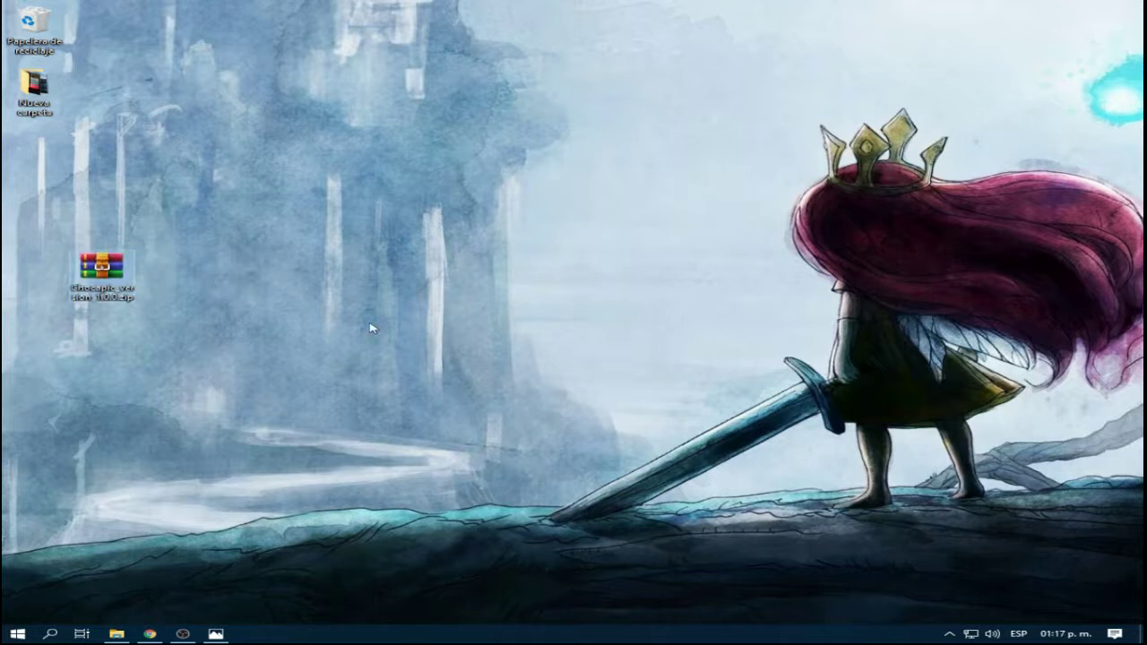
pyautogui.moveTo(94, 271); pyautogui.dragTo(179, 282)
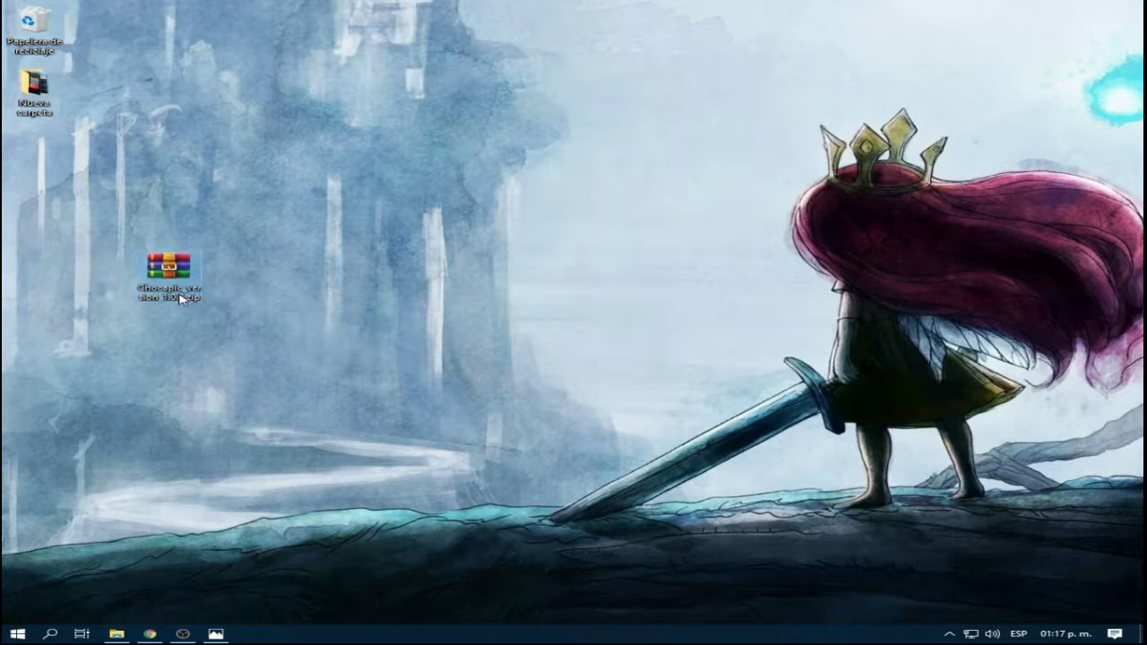
pyautogui.moveTo(202, 273)
pyautogui.mouseDown()
pyautogui.moveTo(133, 272)
pyautogui.moveTo(205, 272)
pyautogui.mouseUp()
pyautogui.doubleClick(162, 274)
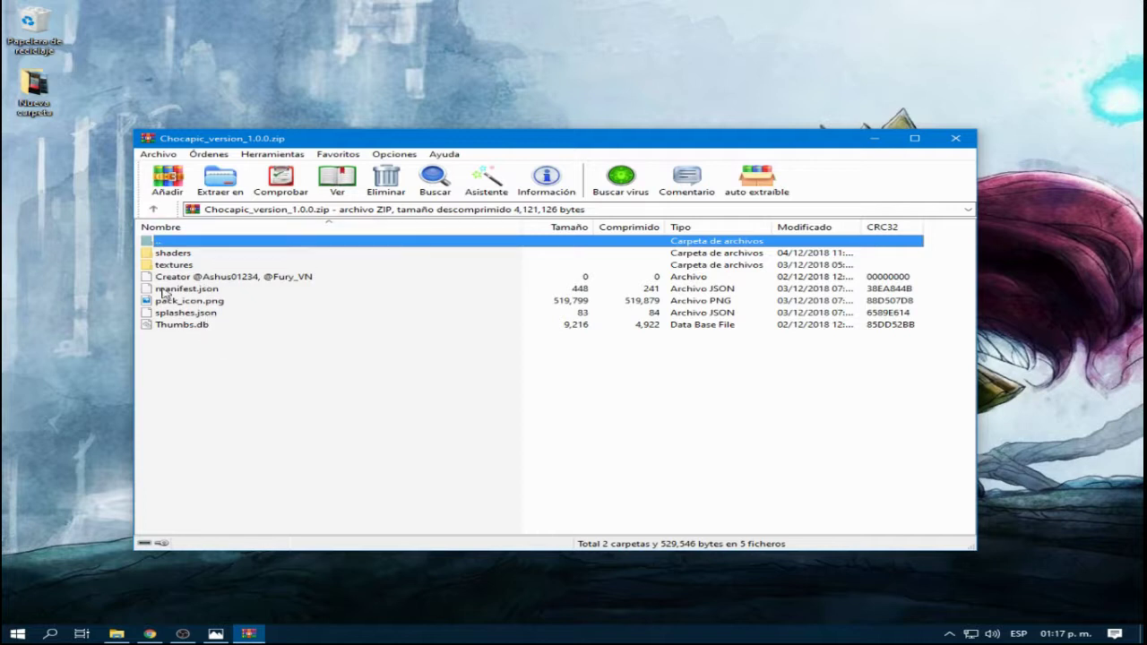
pyautogui.moveTo(303, 142); pyautogui.dragTo(432, 145)
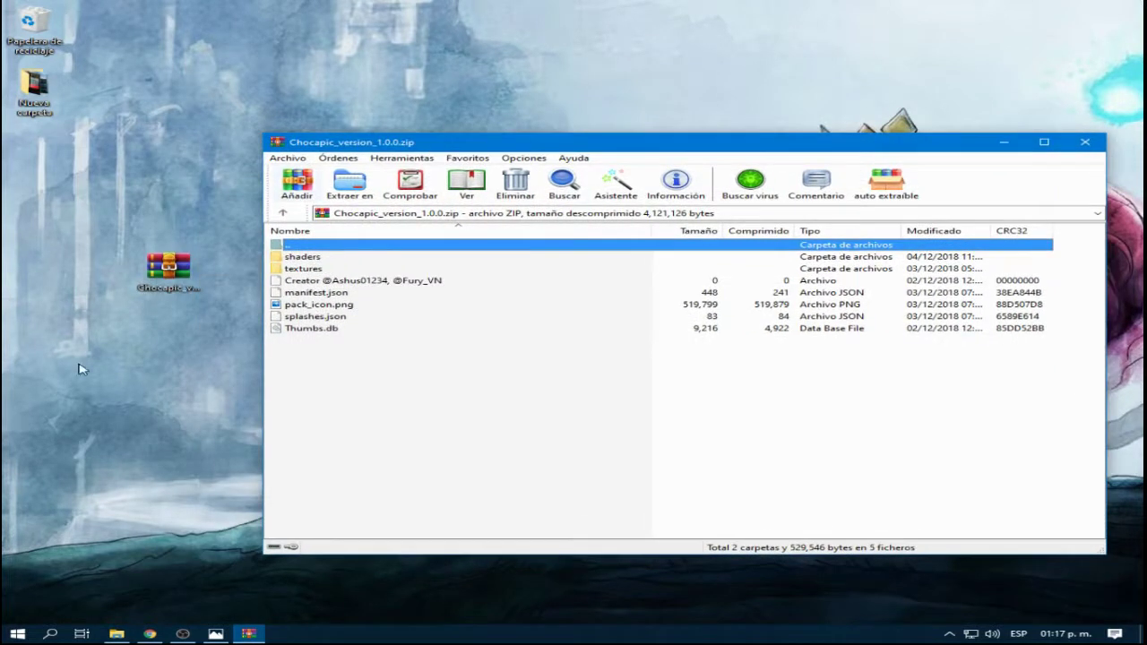
pyautogui.click(56, 292)
pyautogui.rightClick(65, 204)
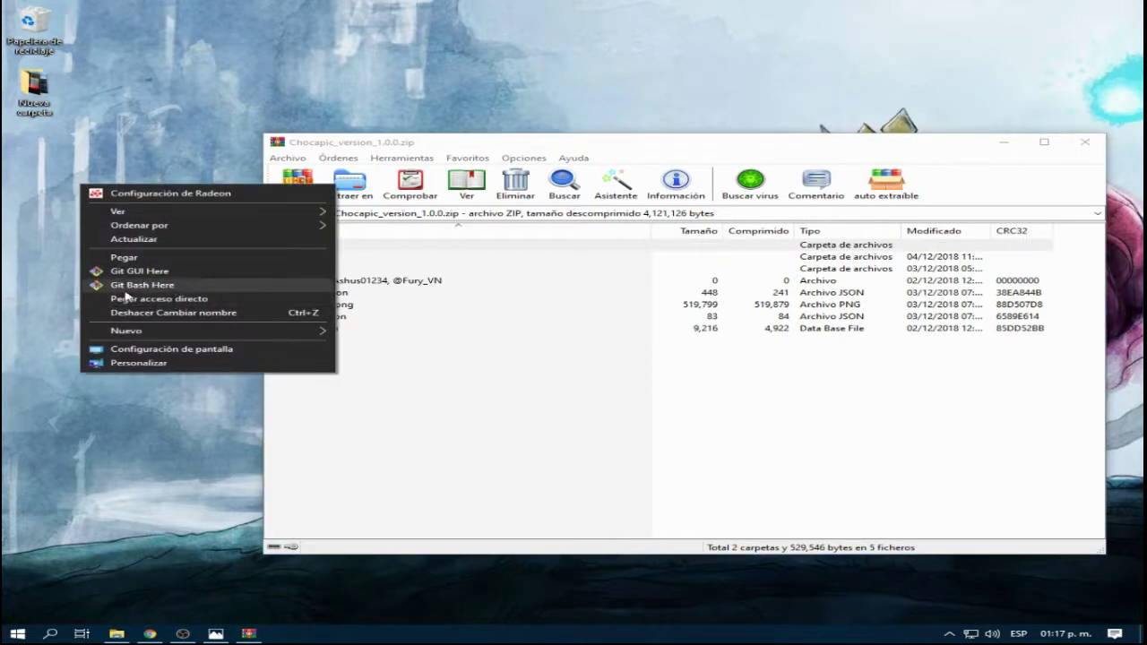
pyautogui.click(490, 431)
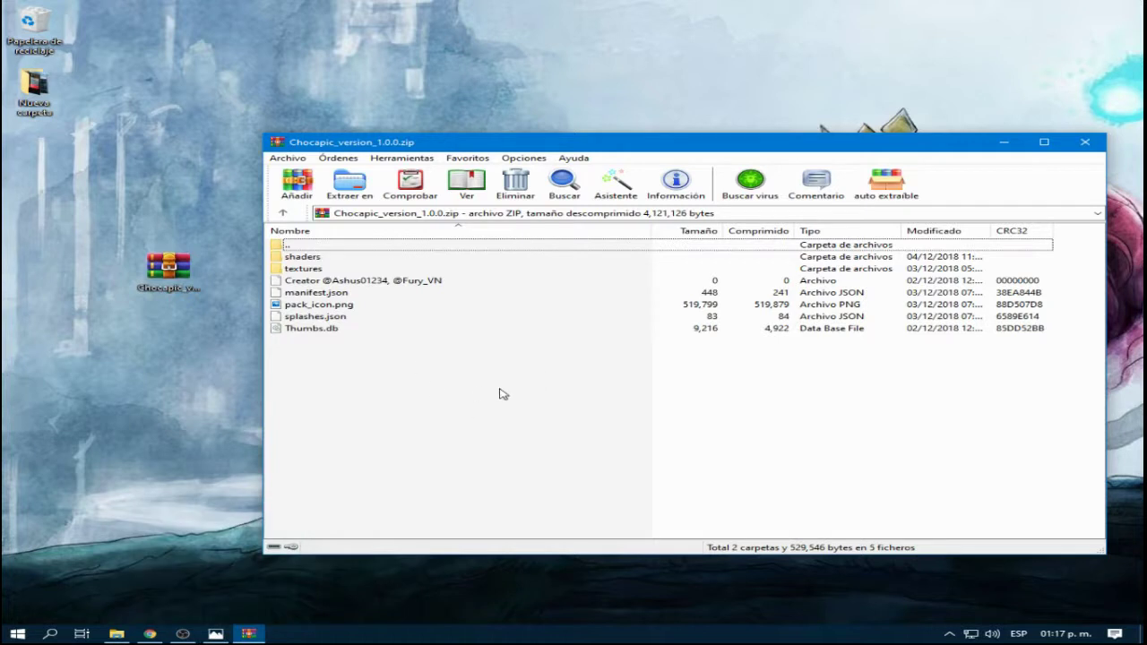
pyautogui.moveTo(218, 638)
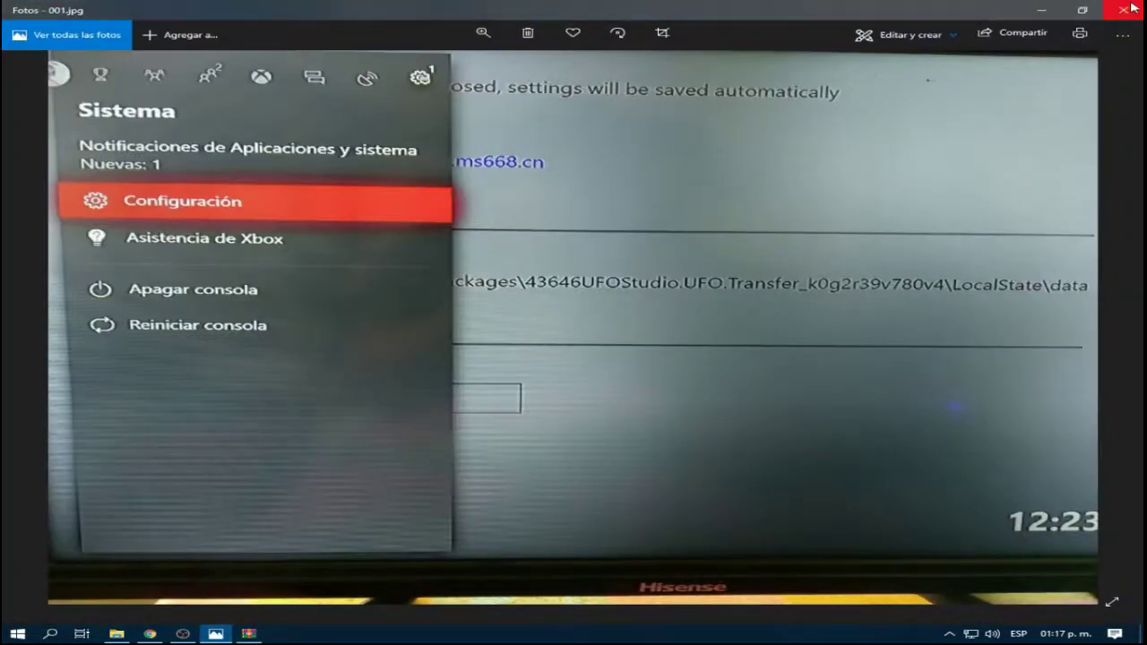
pyautogui.click(299, 512)
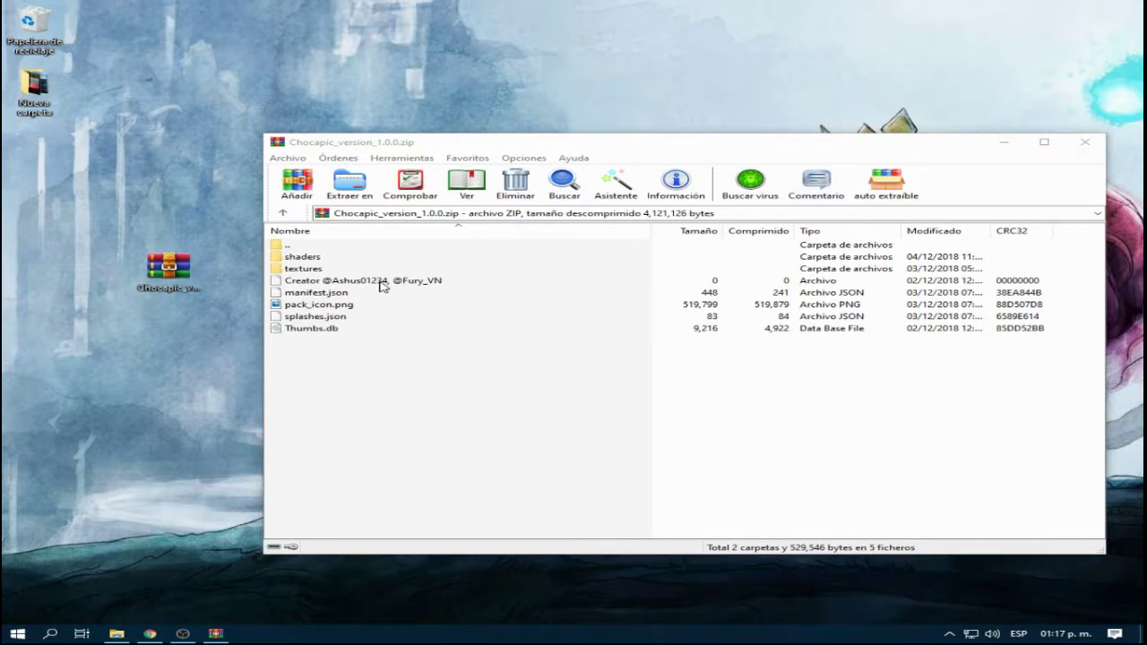
pyautogui.rightClick(35, 195)
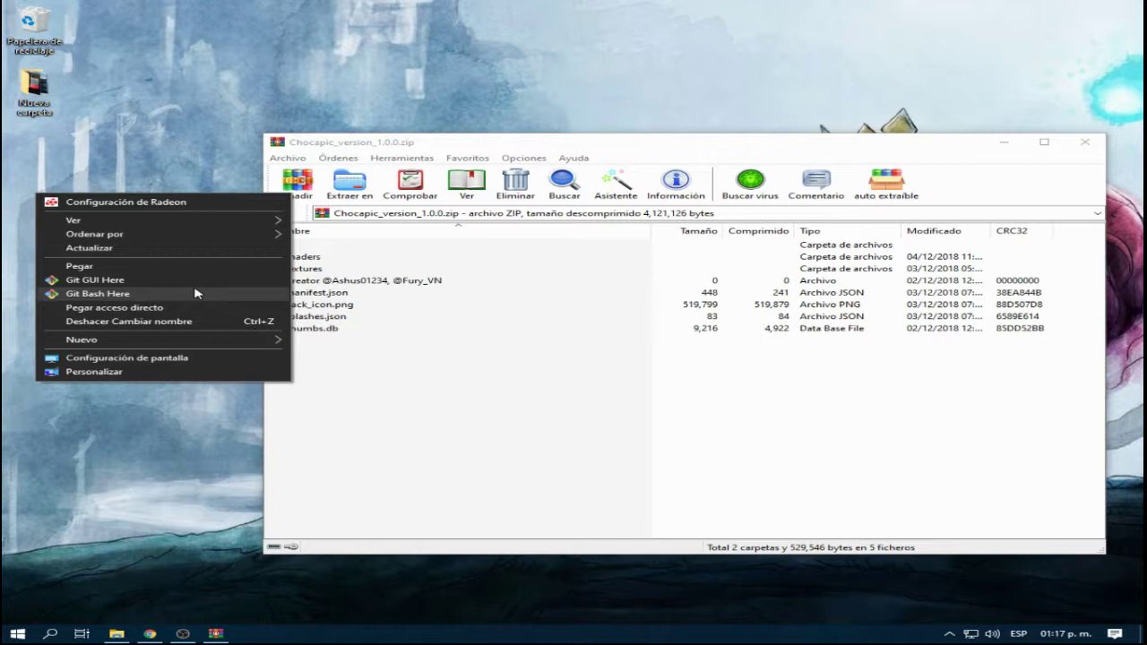
pyautogui.click(438, 386)
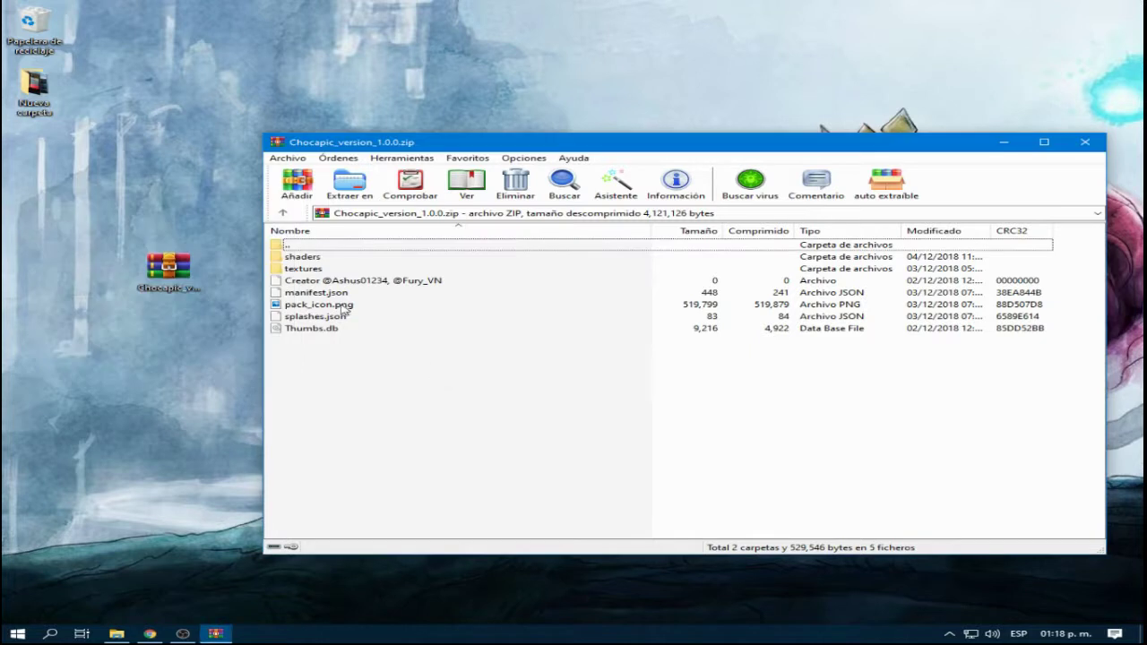
pyautogui.click(1085, 142)
pyautogui.doubleClick(169, 267)
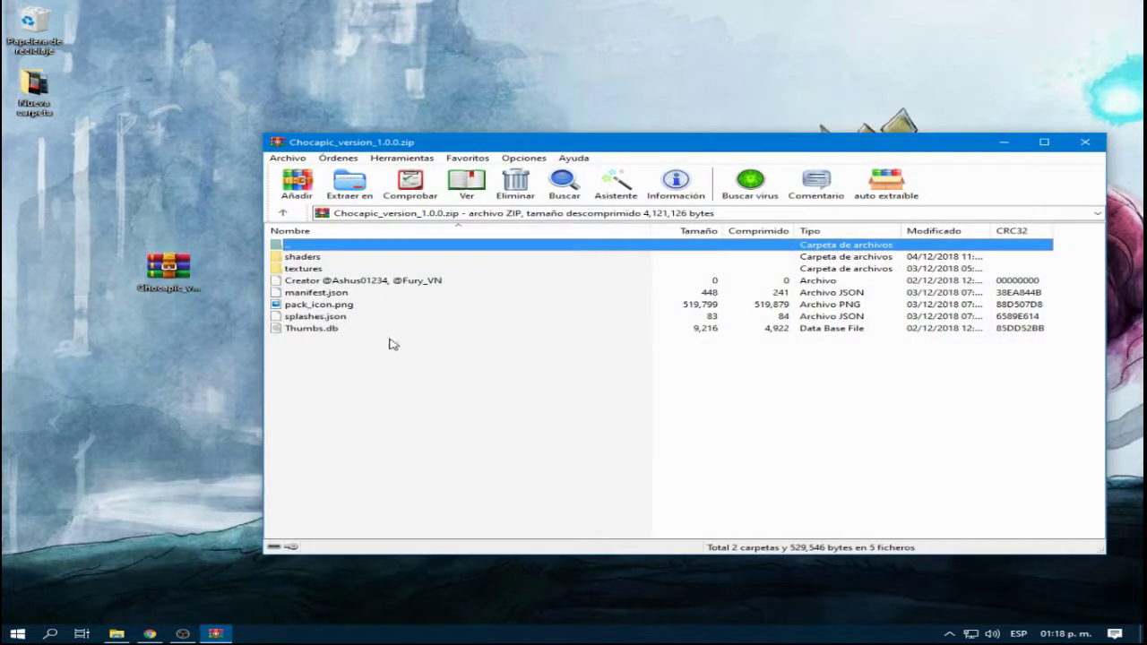
pyautogui.moveTo(317, 385); pyautogui.dragTo(359, 255)
pyautogui.click(397, 454)
# Step: Create a new desktop folder named "chocapic" and place it below the Nueva carpeta folder
pyautogui.rightClick(69, 226)
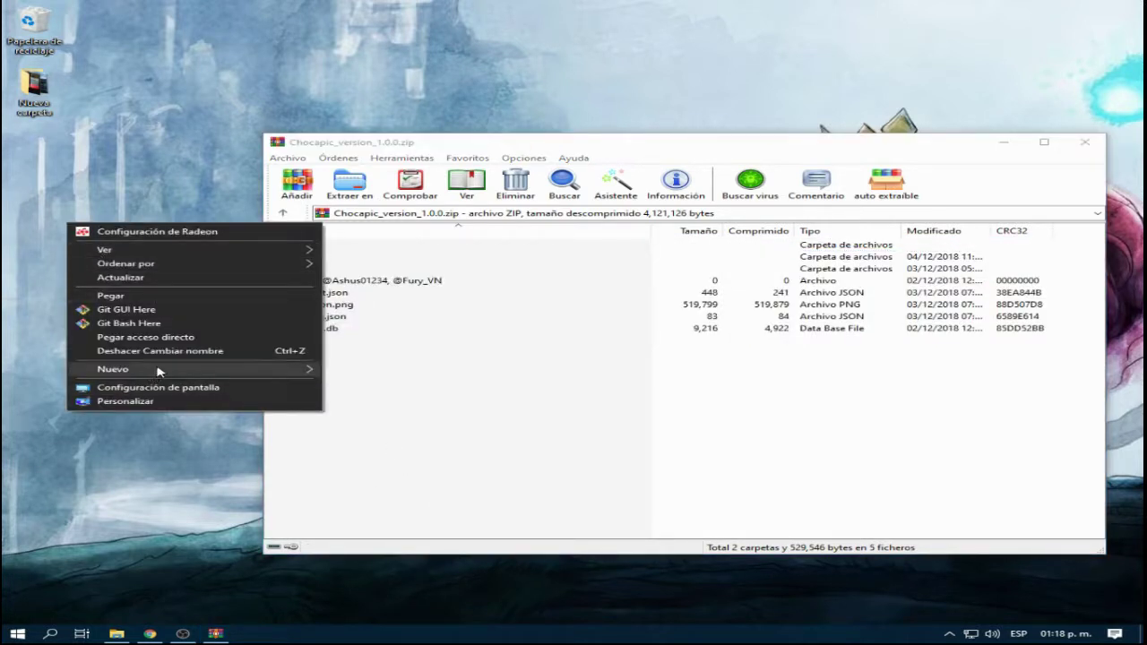
pyautogui.moveTo(159, 372)
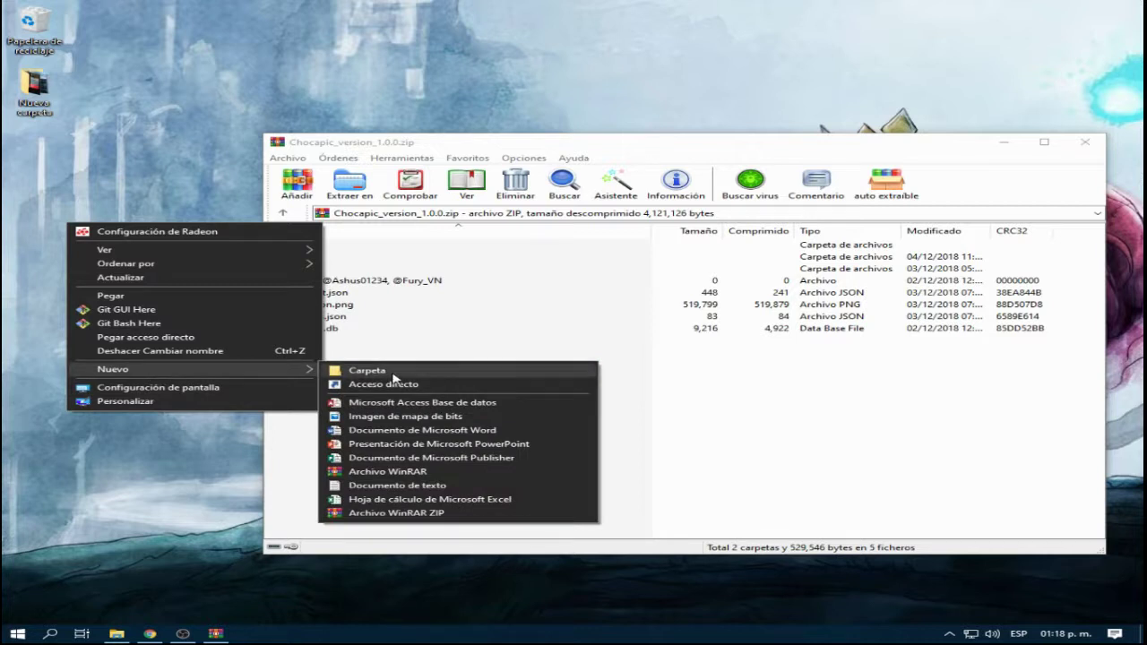
pyautogui.click(394, 371)
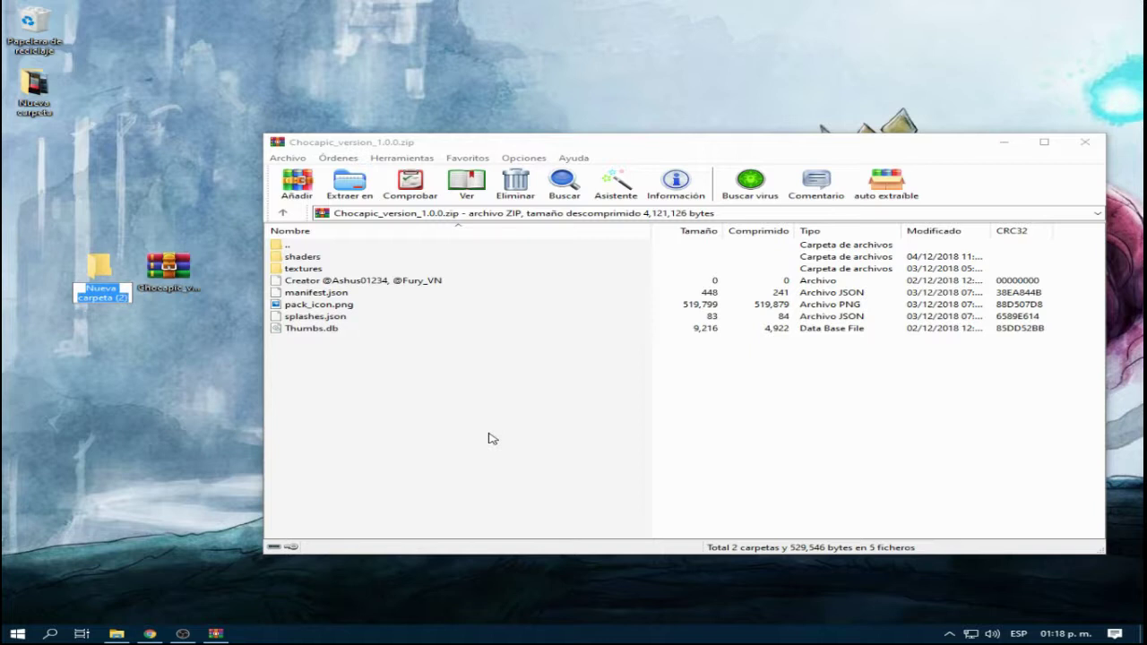
pyautogui.write('ch')
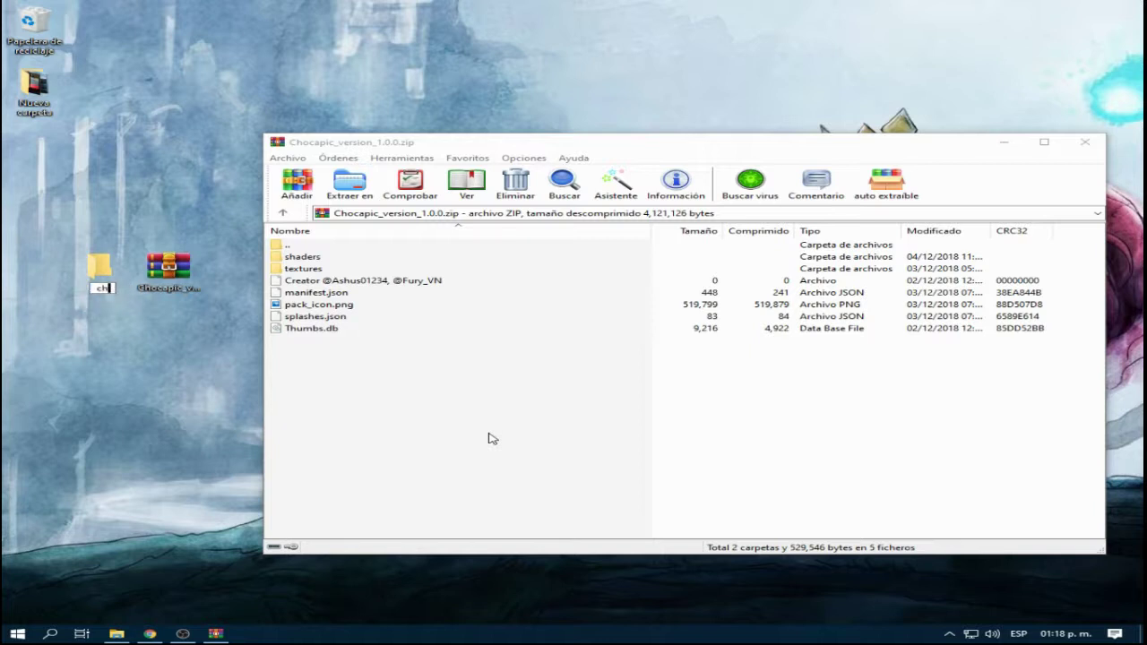
pyautogui.write('ocapic')
pyautogui.press('Return')
pyautogui.moveTo(101, 267); pyautogui.dragTo(43, 220)
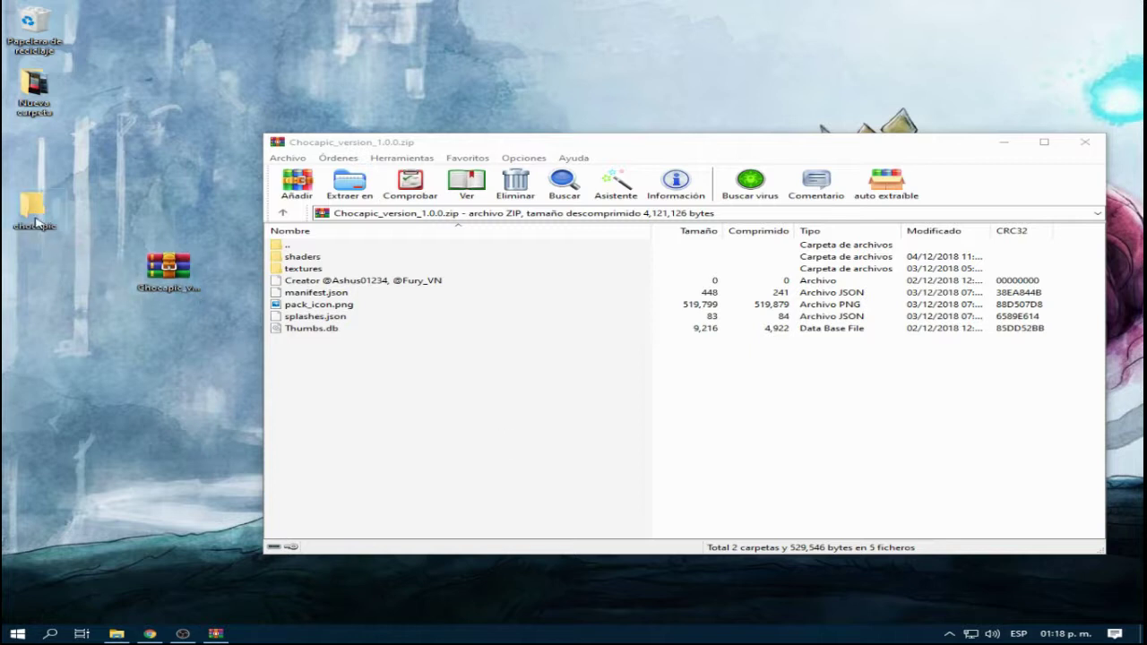
# Step: Open the empty chocapic folder and bring the Chocapic_version_1.0.0.zip archive window in front of it
pyautogui.doubleClick(41, 215)
pyautogui.click(1014, 145)
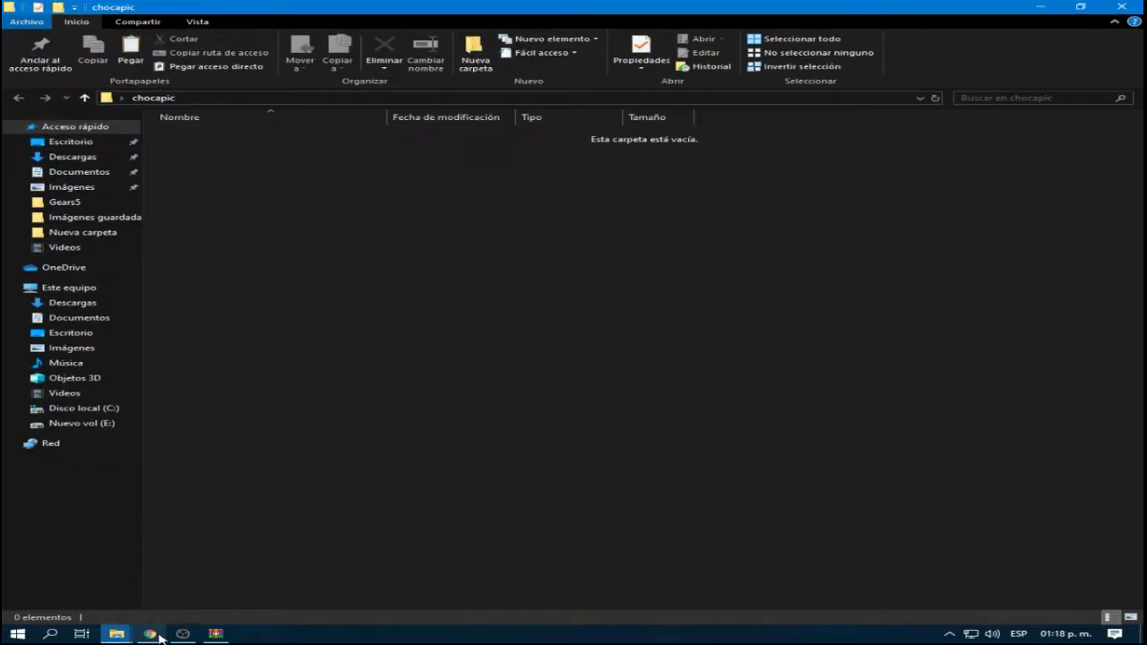
pyautogui.moveTo(117, 632)
pyautogui.click(215, 633)
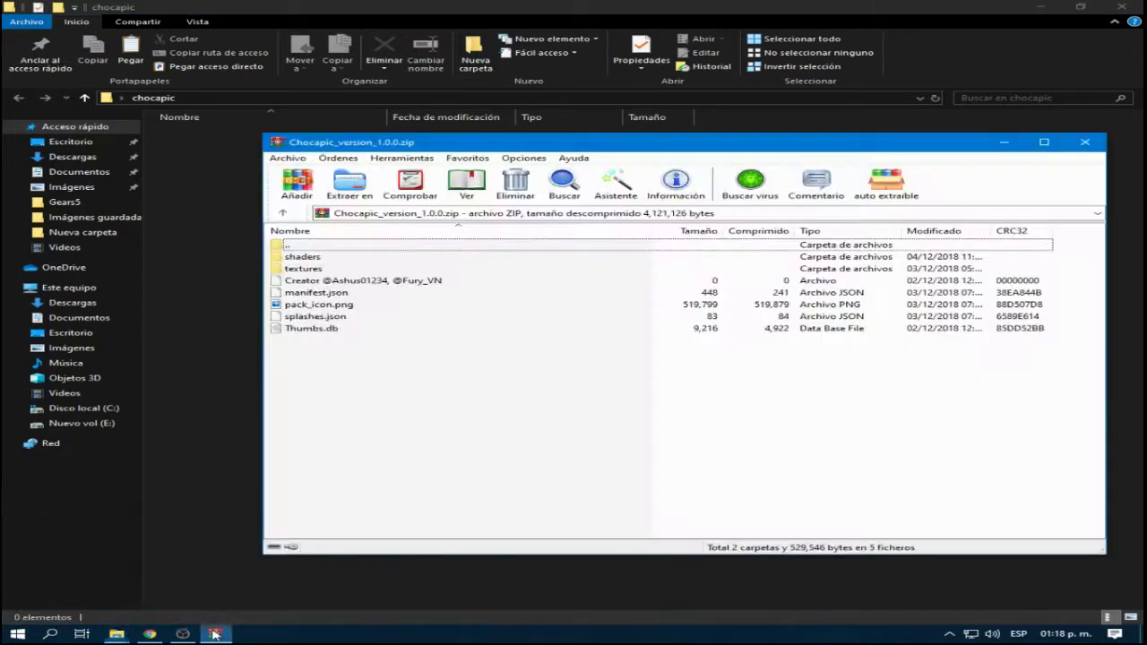
# Step: Extract all contents of Chocapic_version_1.0.0.zip into the chocapic folder, close both windows and move the folder's desktop icon nearer the archive
pyautogui.moveTo(364, 352); pyautogui.dragTo(225, 324)
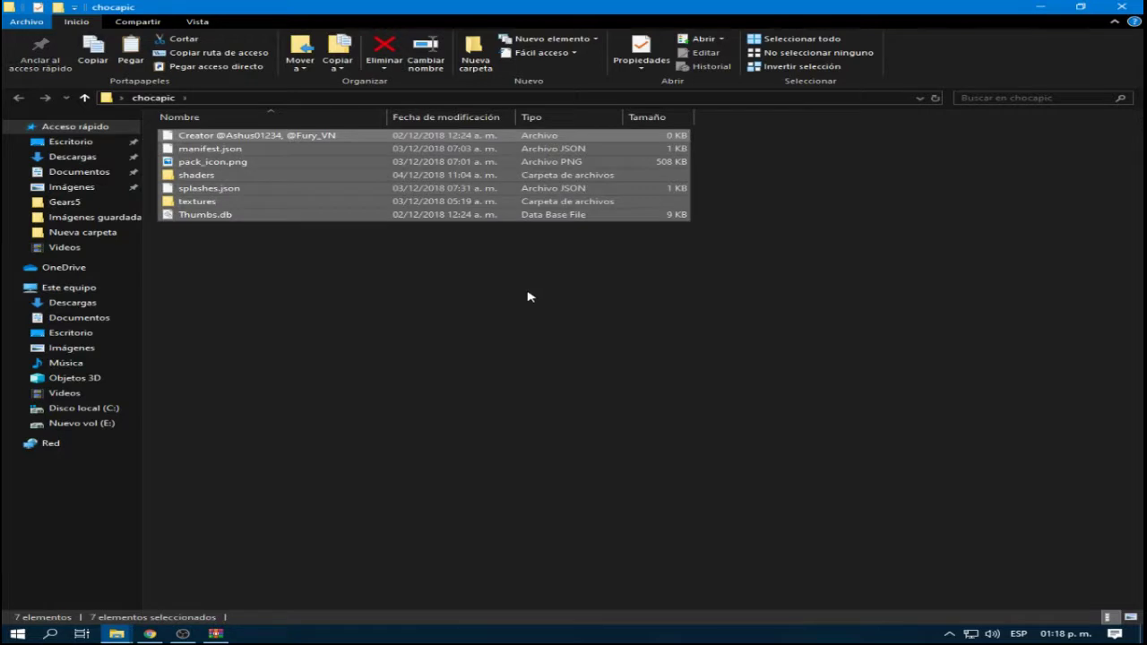
pyautogui.click(743, 295)
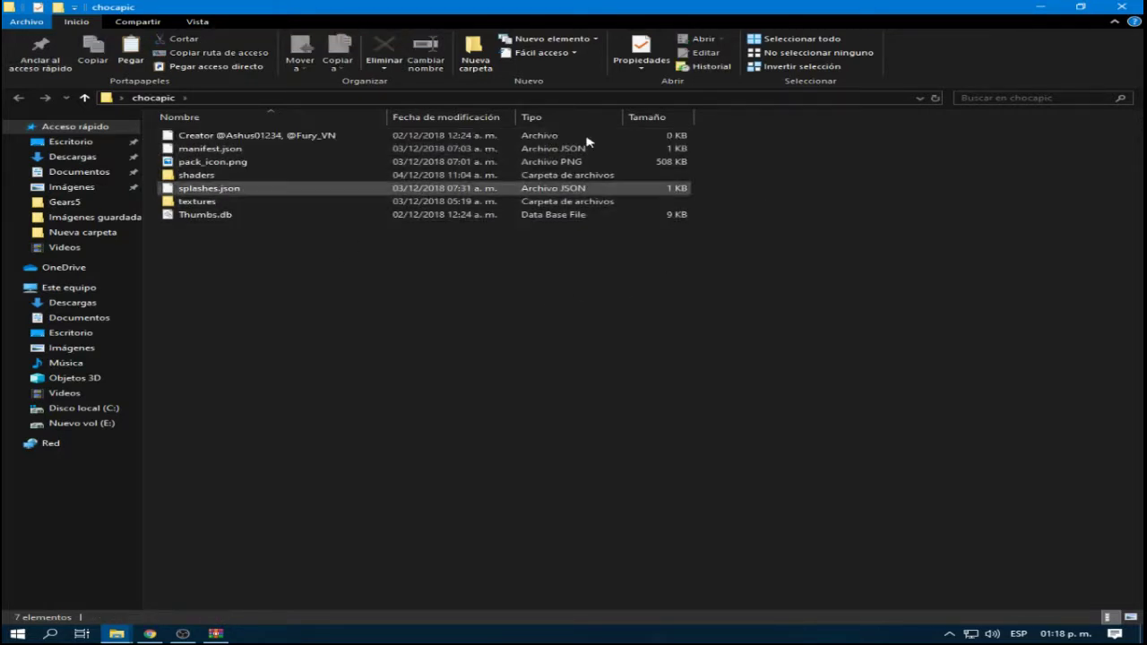
pyautogui.click(1122, 7)
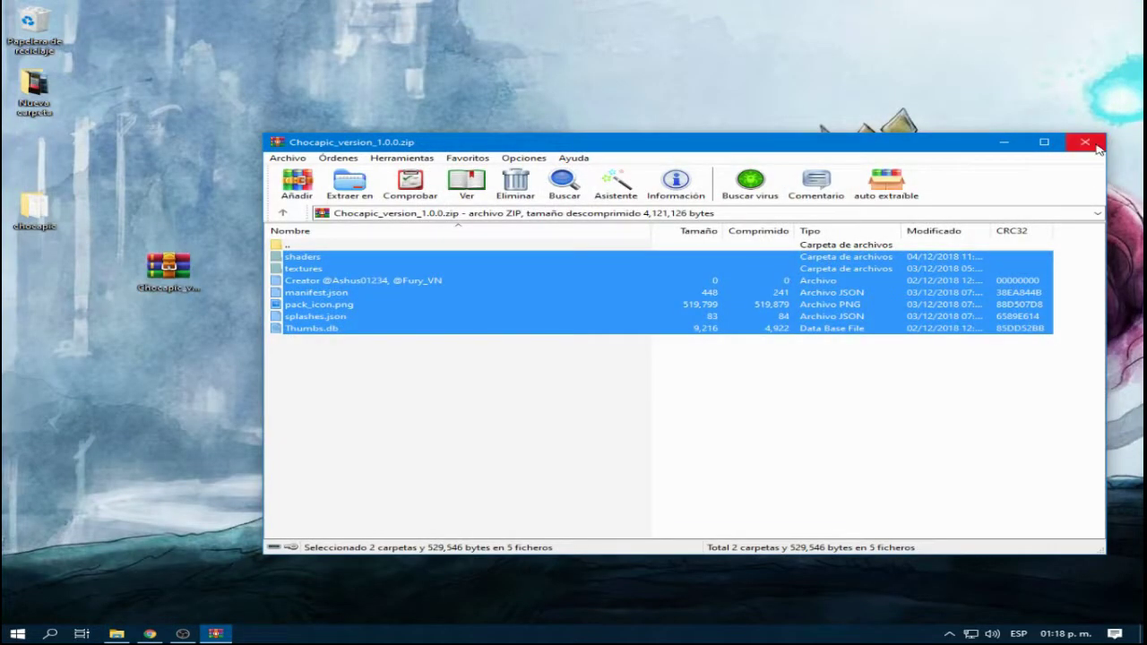
pyautogui.click(1087, 142)
pyautogui.moveTo(36, 206); pyautogui.dragTo(80, 192)
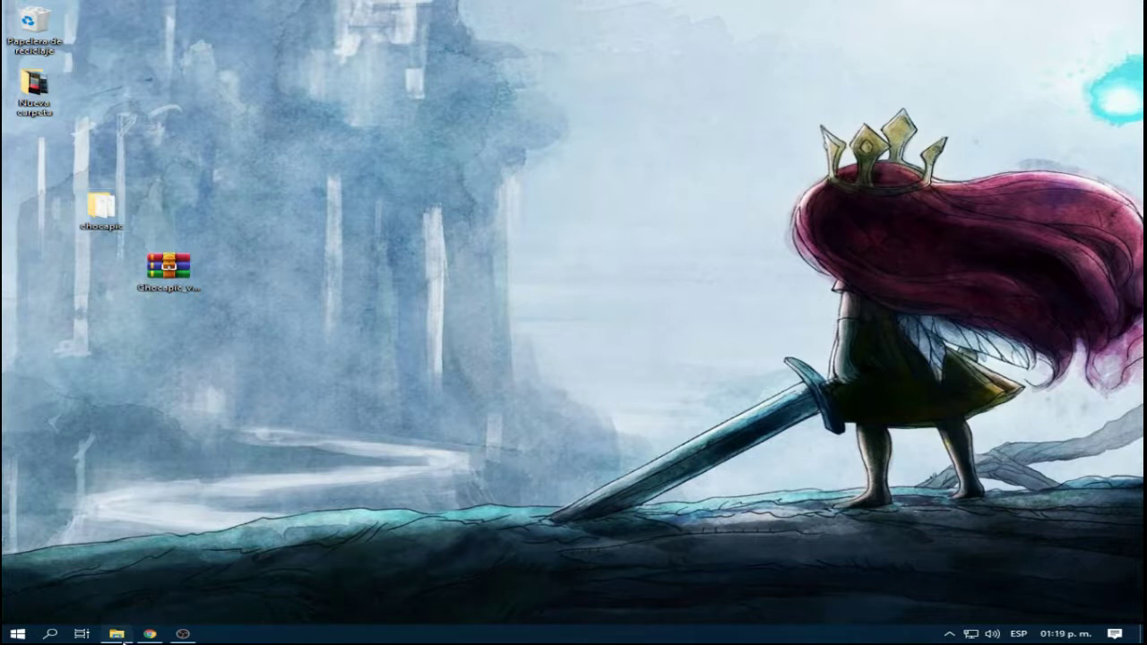
# Step: Open photo 001.jpg from Nueva carpeta and advance to 002.jpg to view the Xbox system and "Pantalla y sonido" settings
pyautogui.click(118, 634)
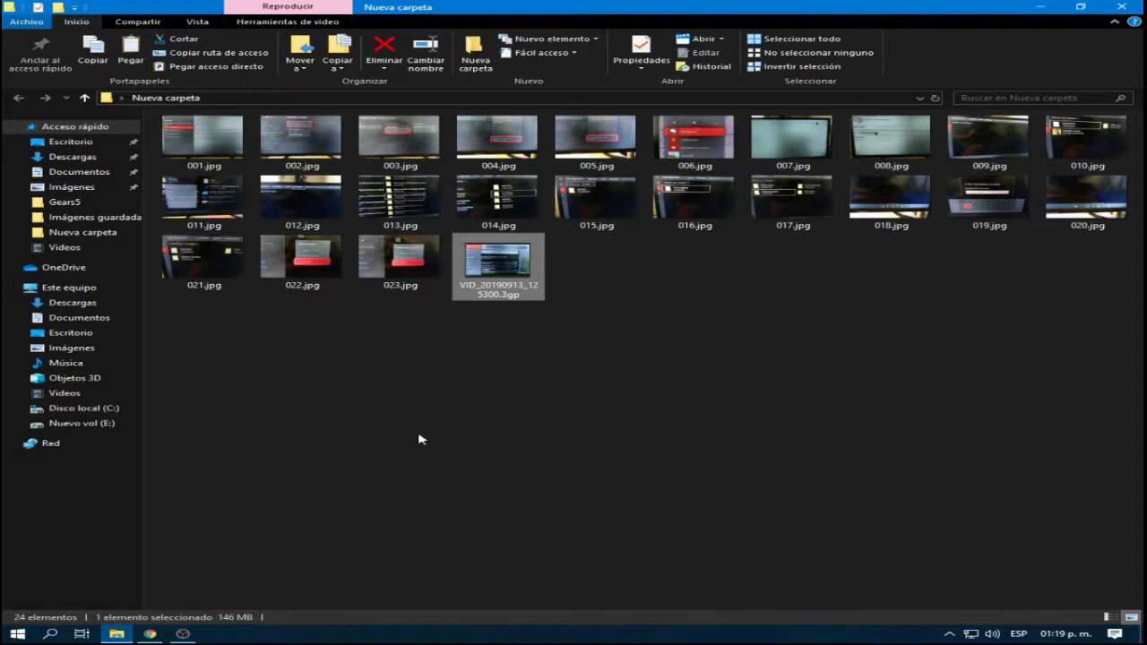
pyautogui.click(150, 633)
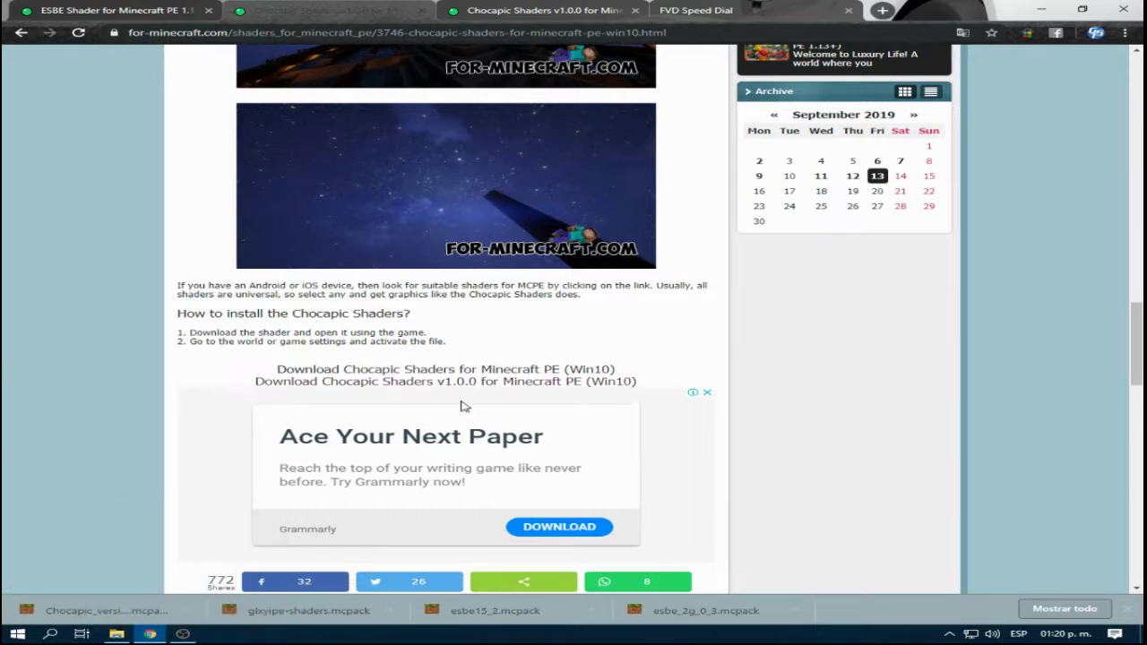
pyautogui.click(116, 634)
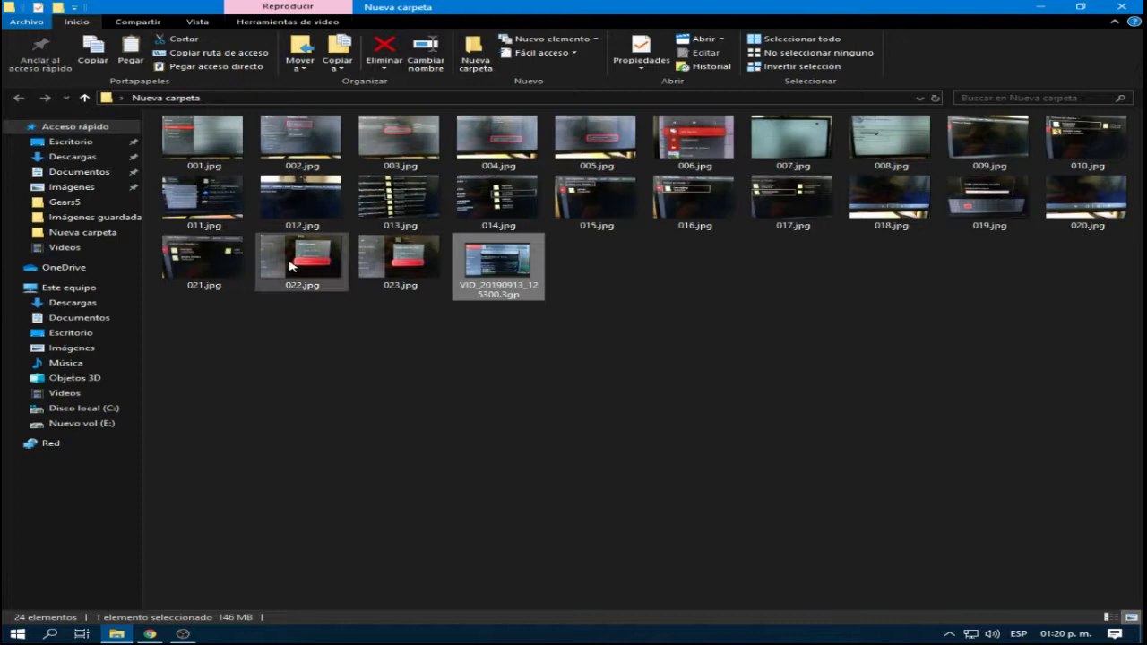
pyautogui.moveTo(212, 151)
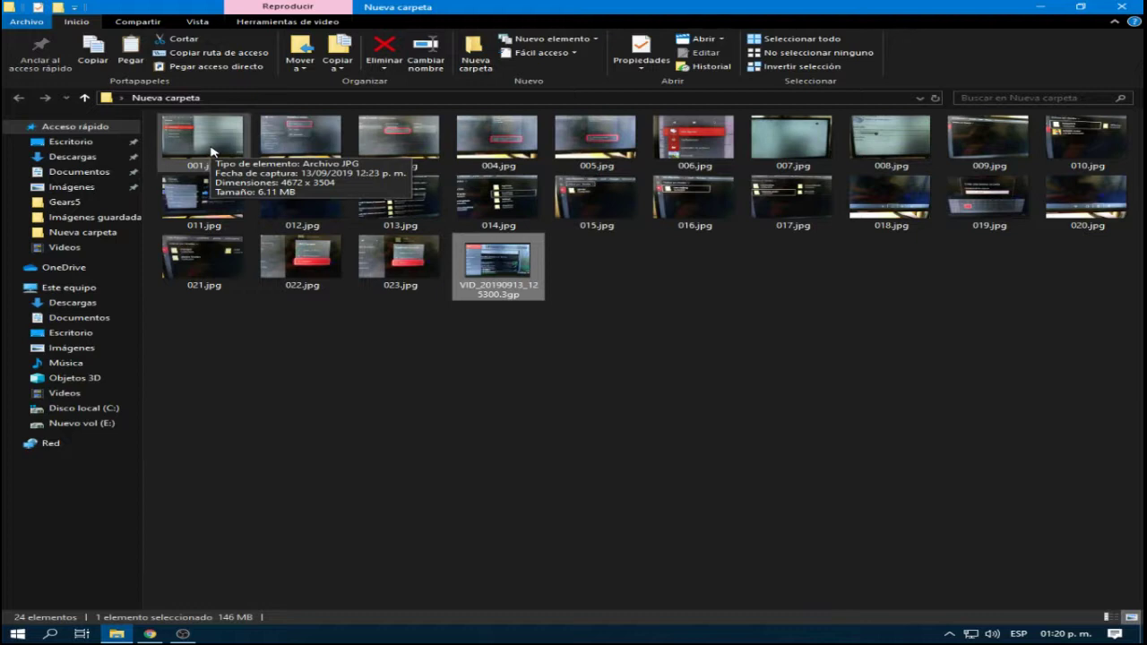
pyautogui.doubleClick(211, 151)
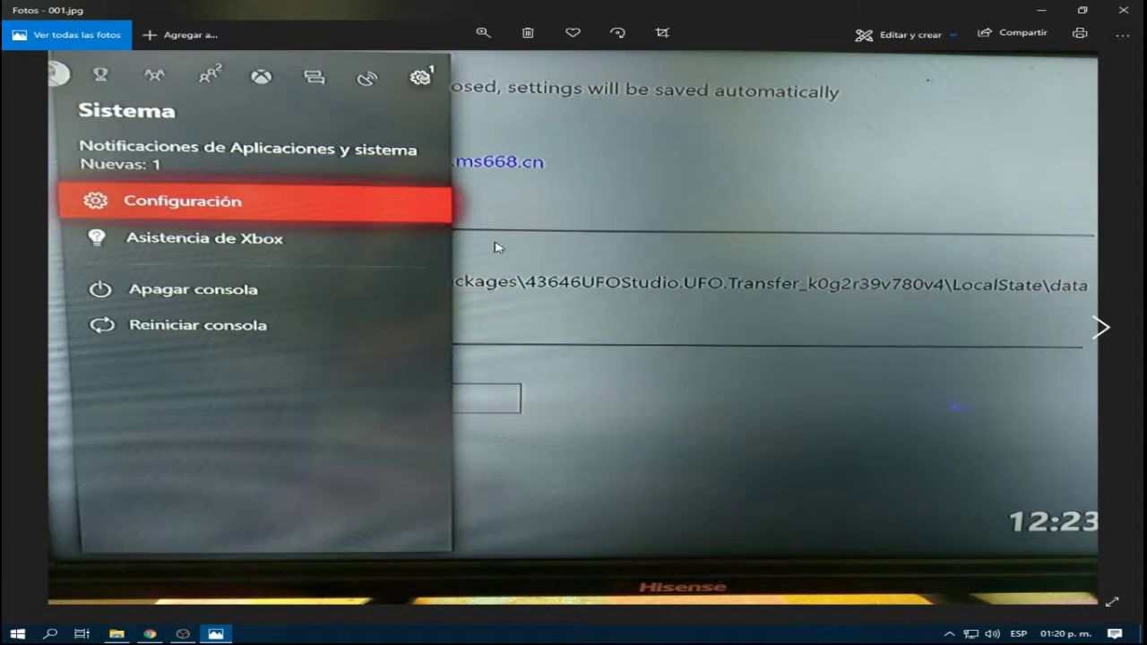
pyautogui.click(1101, 328)
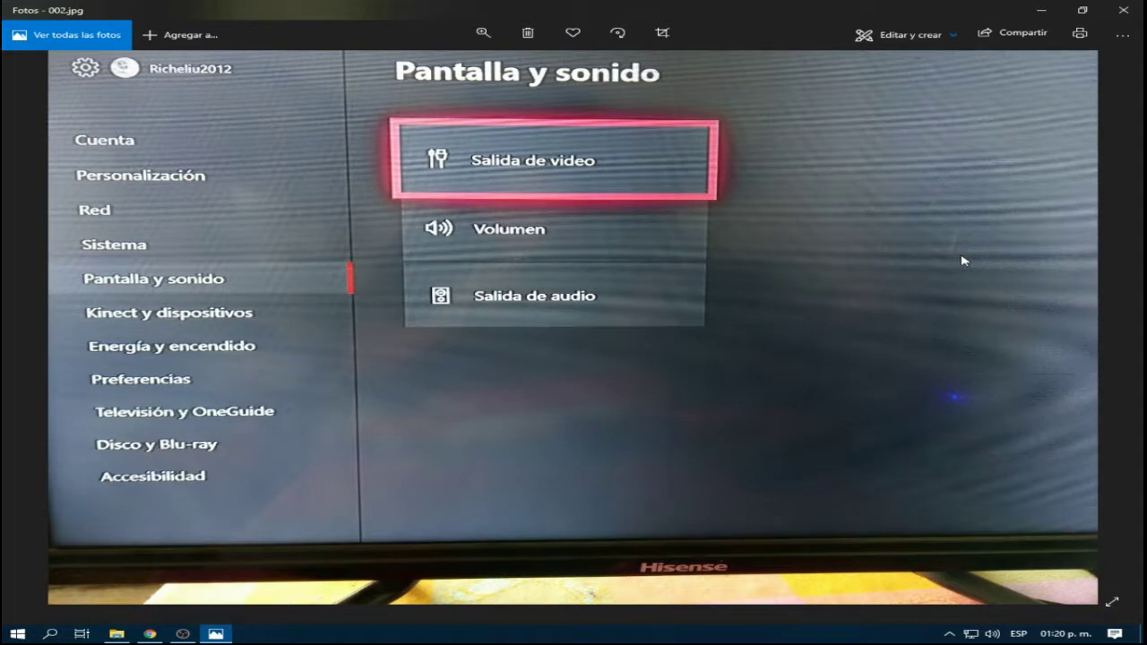